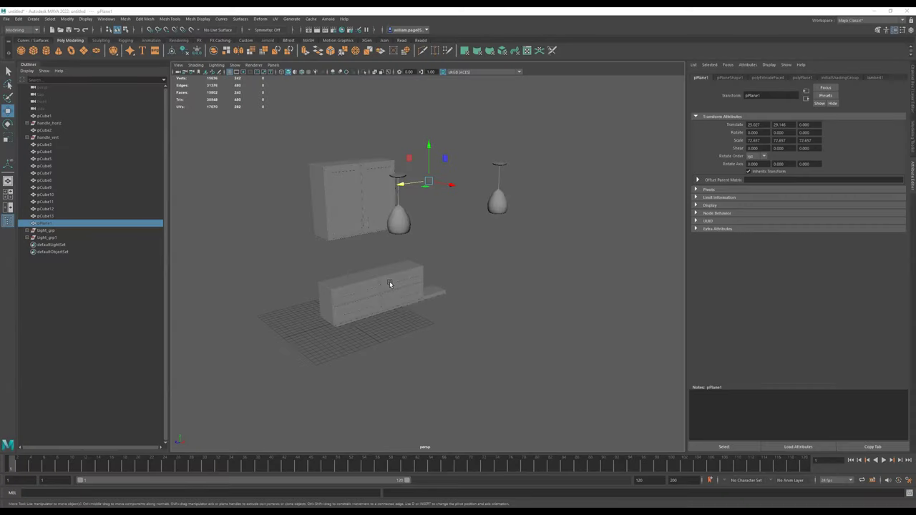
Create a polygon cube in front of the cabinets at X about 29.5 and scale it into a counter block about 19 × 13 × 58
alt+right_drag(390, 284, 418, 283)
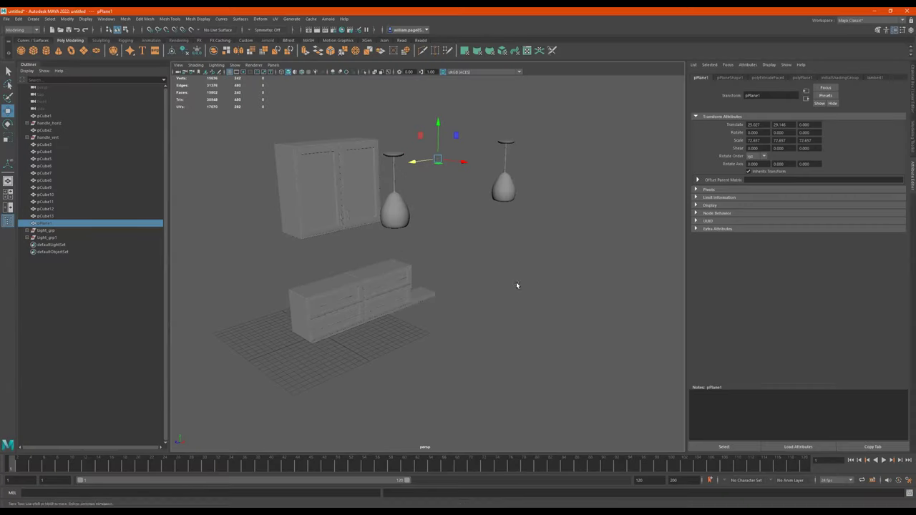
alt+drag(516, 282, 544, 282)
click(35, 53)
alt+right_drag(458, 283, 402, 285)
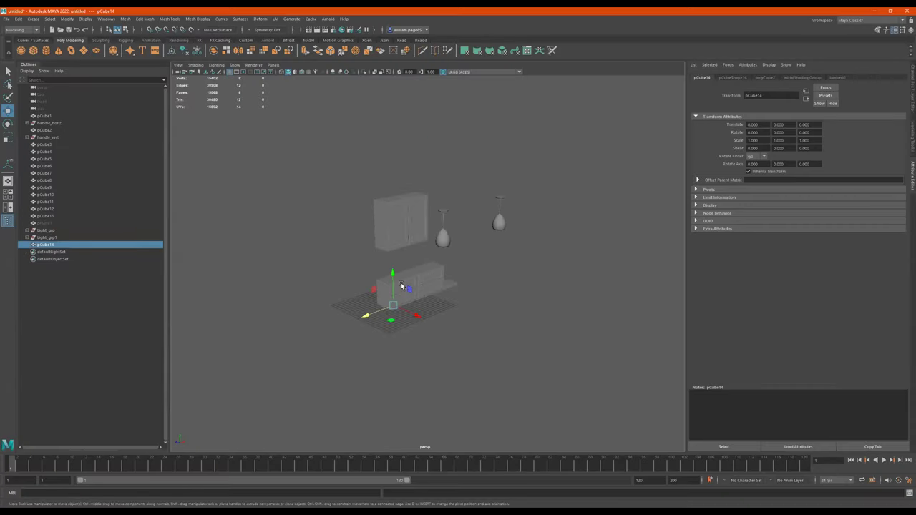
drag(418, 317, 453, 356)
key(r)
mouse_move(483, 301)
mouse_down()
mouse_move(499, 319)
mouse_move(493, 294)
mouse_move(483, 306)
mouse_up()
alt+middle_drag(483, 307, 508, 290)
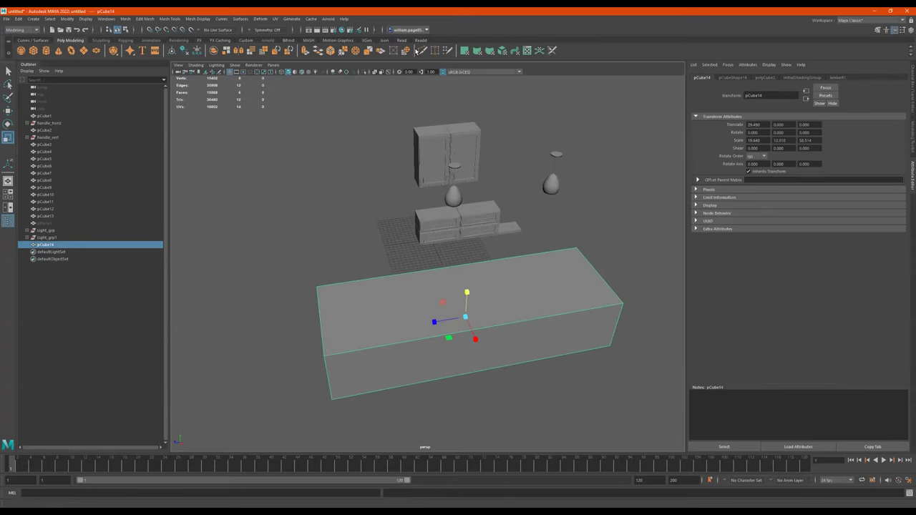
Insert edge loops across the counter block and along both long sides to outline a central sink area
click(422, 50)
click(324, 356)
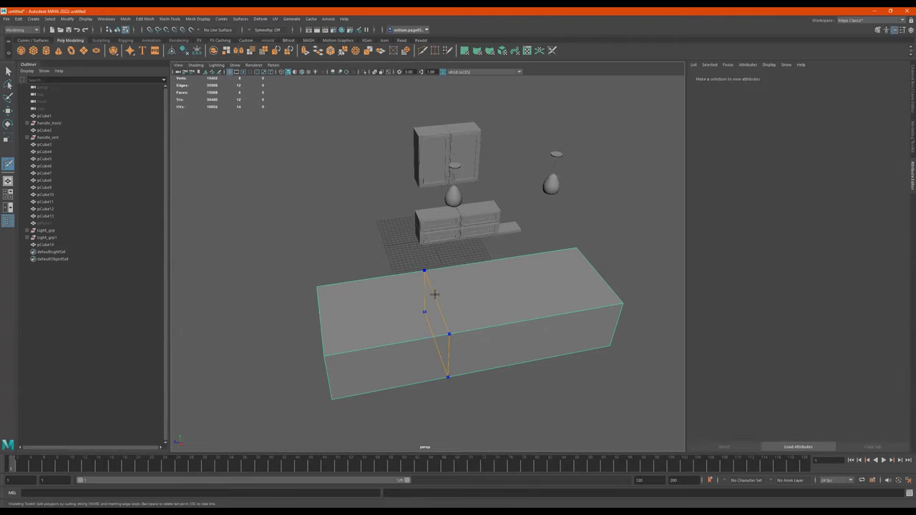
alt+drag(528, 278, 466, 272)
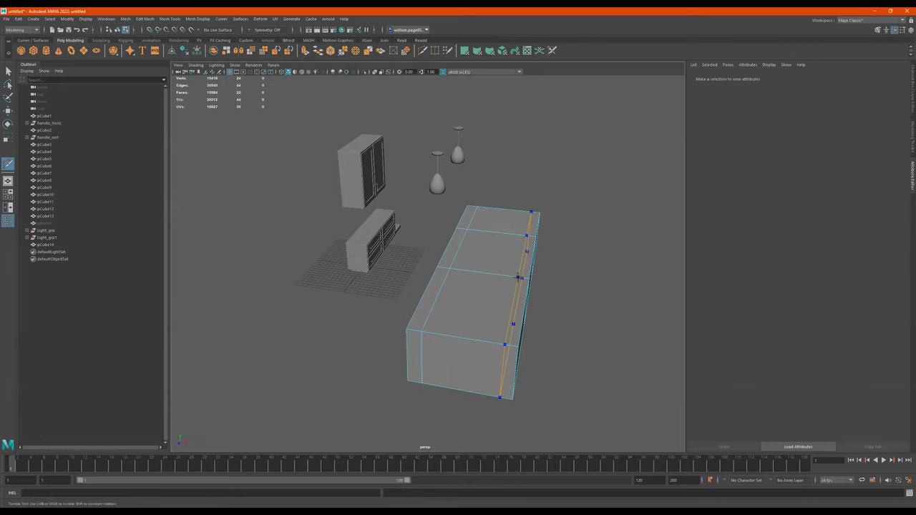
alt+drag(559, 273, 514, 292)
Extrude the central top face down into the counter with a local Z translation of about -8.07 to form the sink basin
key(q)
click(493, 292)
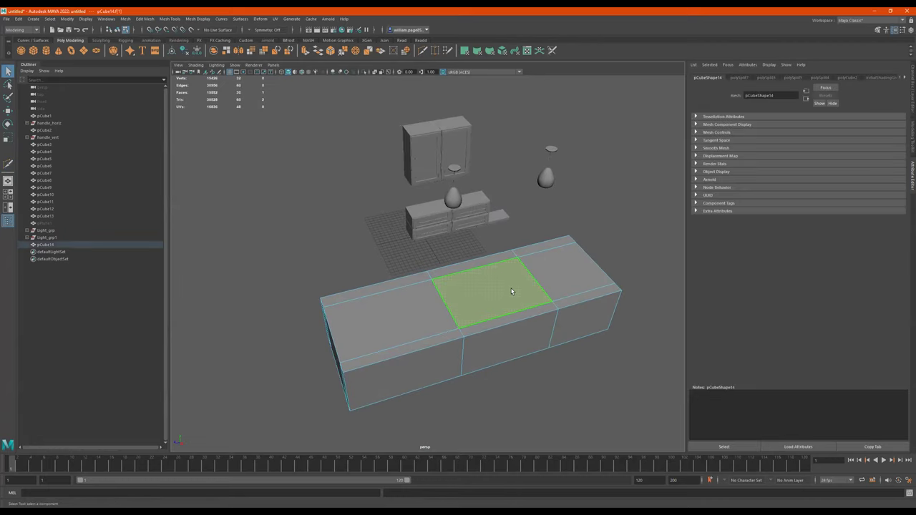
key(ctrl+e)
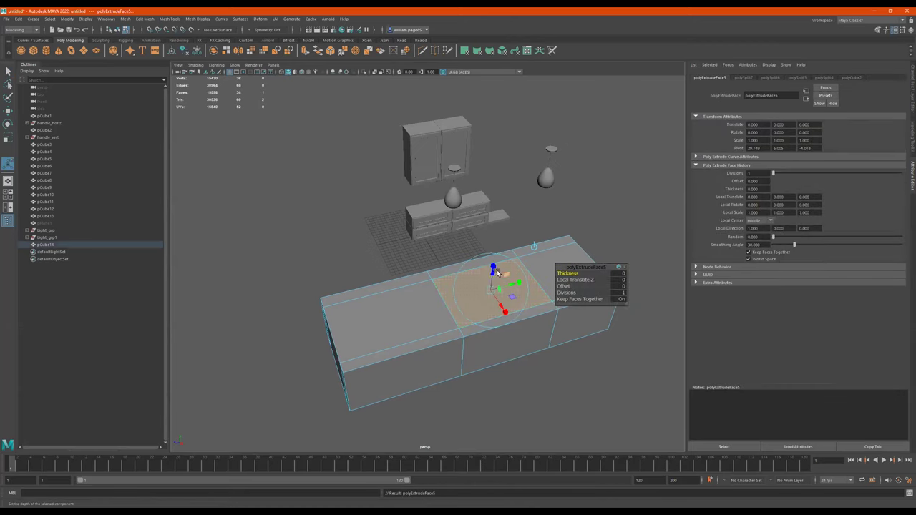
drag(491, 273, 482, 304)
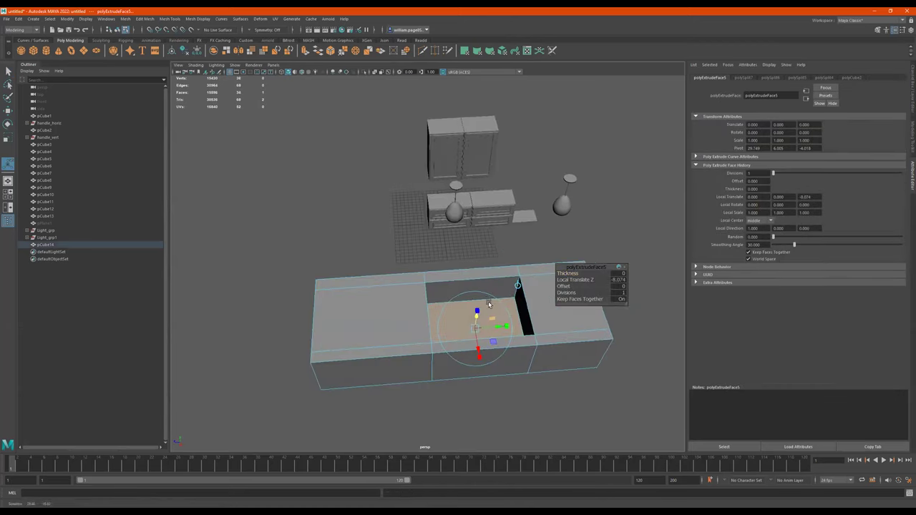
alt+middle_drag(482, 304, 447, 295)
scroll(479, 292, up, 4)
alt+drag(489, 290, 481, 252)
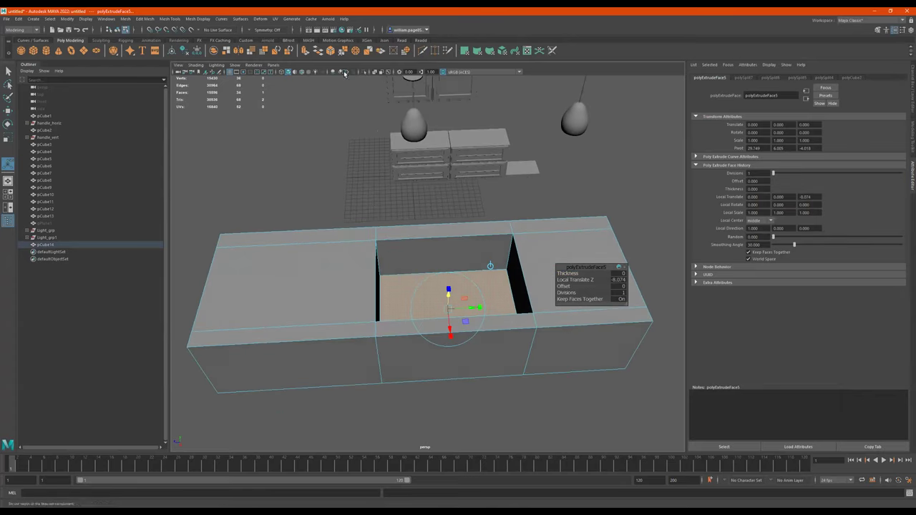
Insert further edge loops just outside the basin opening on all sides with Multi-Cut to define a narrow rim
click(423, 51)
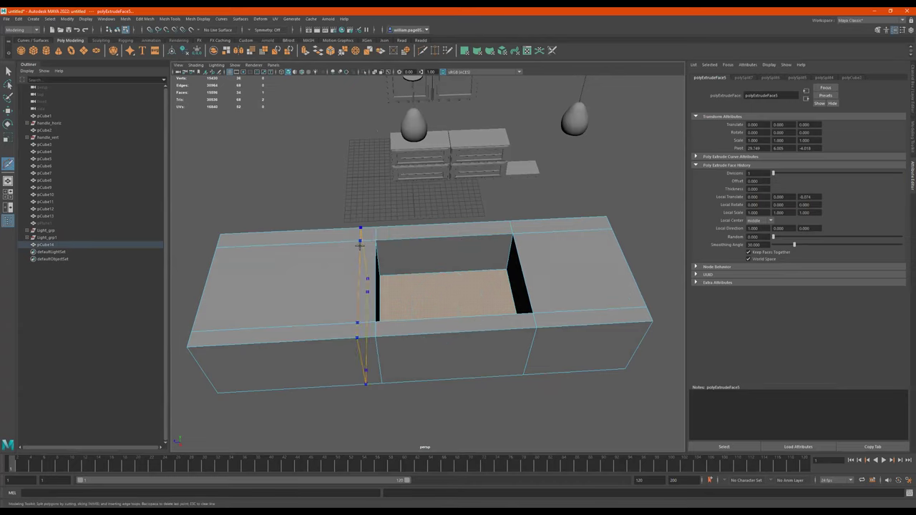
ctrl+click(363, 245)
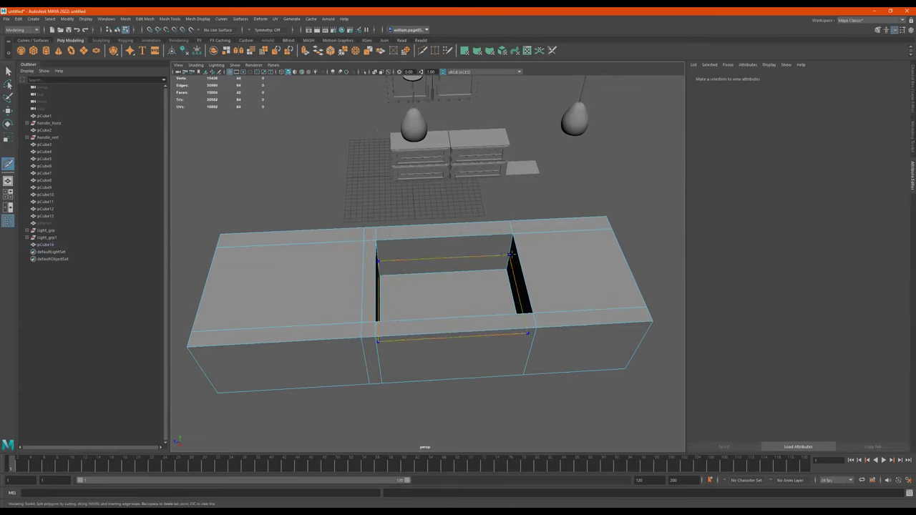
alt+drag(540, 250, 370, 333)
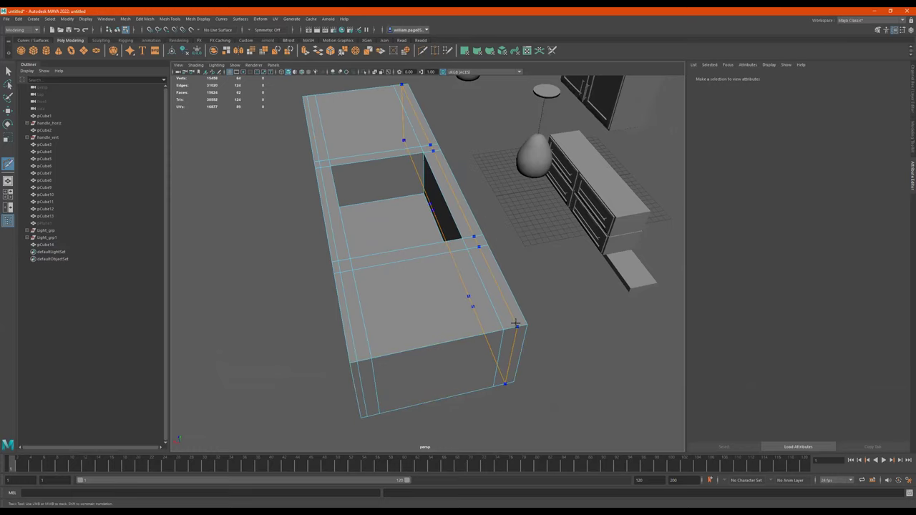
alt+drag(481, 318, 522, 323)
Extrude the ring of top faces around the basin opening upward by about 0.42 to form a raised rim
key(q)
scroll(429, 255, up, 3)
alt+drag(451, 257, 517, 259)
click(510, 203)
shift+click(424, 179)
shift+click(312, 146)
shift+click(308, 158)
shift+click(260, 266)
shift+click(469, 301)
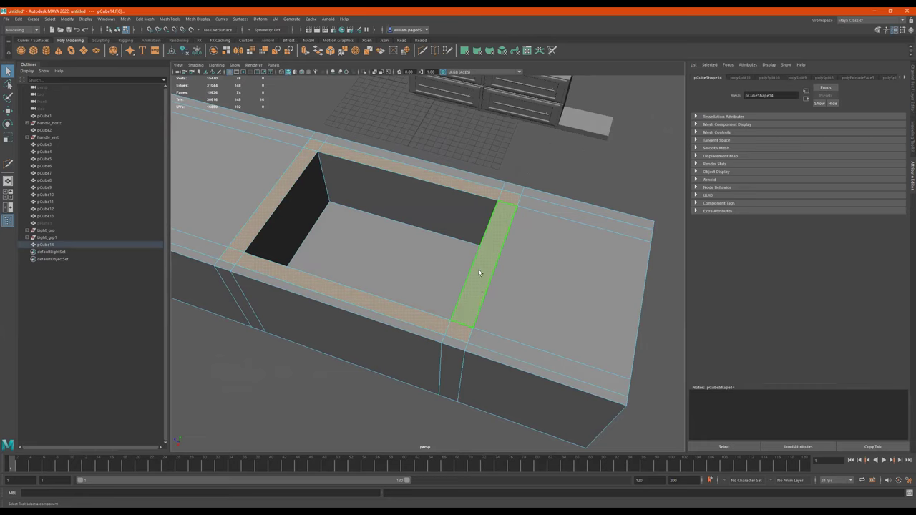
alt+drag(481, 273, 489, 263)
key(ctrl+e)
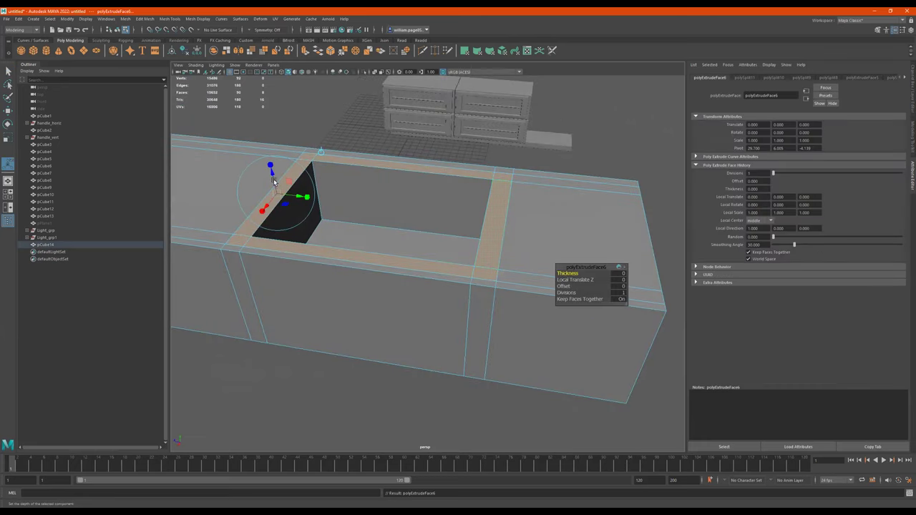
drag(271, 172, 330, 172)
alt+right_drag(329, 172, 326, 177)
alt+drag(325, 178, 514, 182)
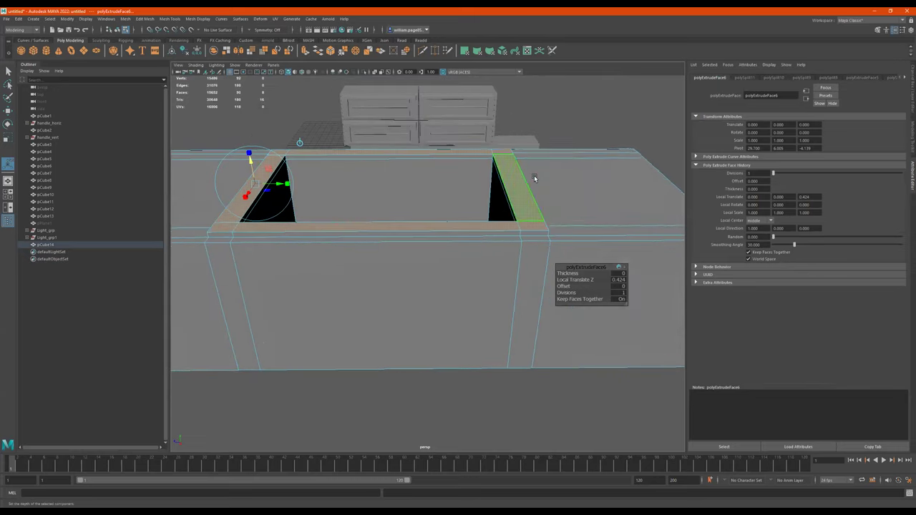
key(q)
key(F8)
Bevel all edges of the counter block
alt+drag(552, 159, 554, 180)
alt+right_drag(554, 180, 479, 217)
alt+drag(480, 216, 406, 260)
mouse_move(351, 246)
alt+mouse_down()
mouse_move(468, 250)
mouse_move(448, 240)
mouse_move(346, 241)
alt+mouse_up()
key(F10)
drag(616, 182, 168, 366)
alt+right_drag(411, 279, 640, 265)
alt+drag(365, 286, 443, 260)
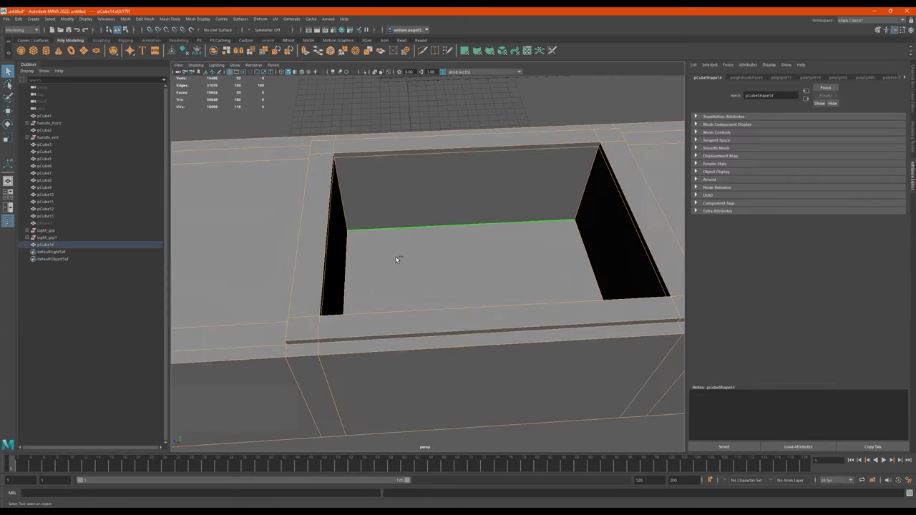
shift+right_drag(397, 257, 433, 257)
Set the counter bevel to 3 segments with a fraction of 0.56 and deselect the mesh
alt+drag(358, 252, 429, 262)
alt+right_drag(429, 262, 508, 285)
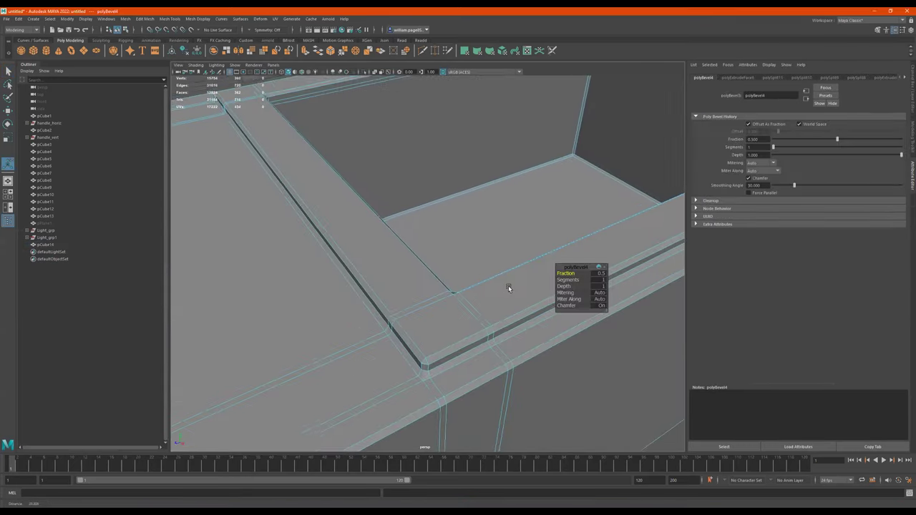
alt+middle_drag(509, 285, 438, 254)
drag(561, 280, 564, 280)
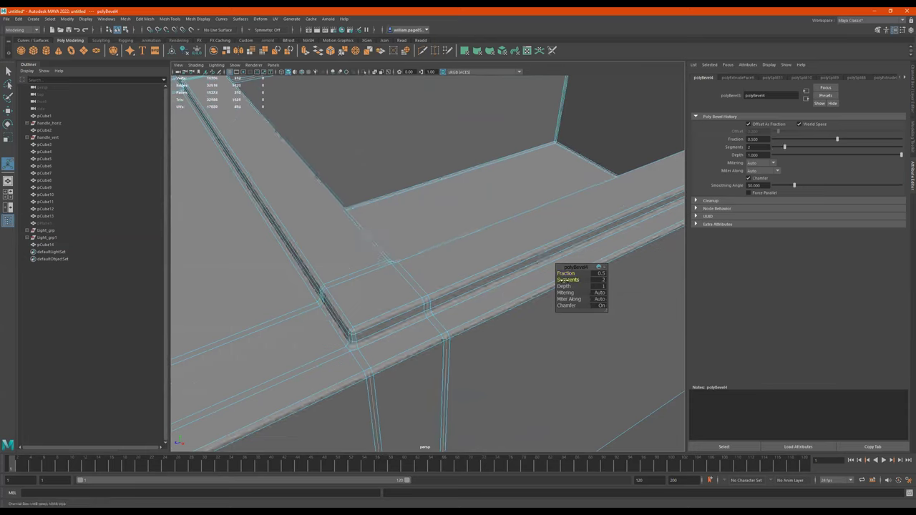
middle_drag(567, 280, 572, 273)
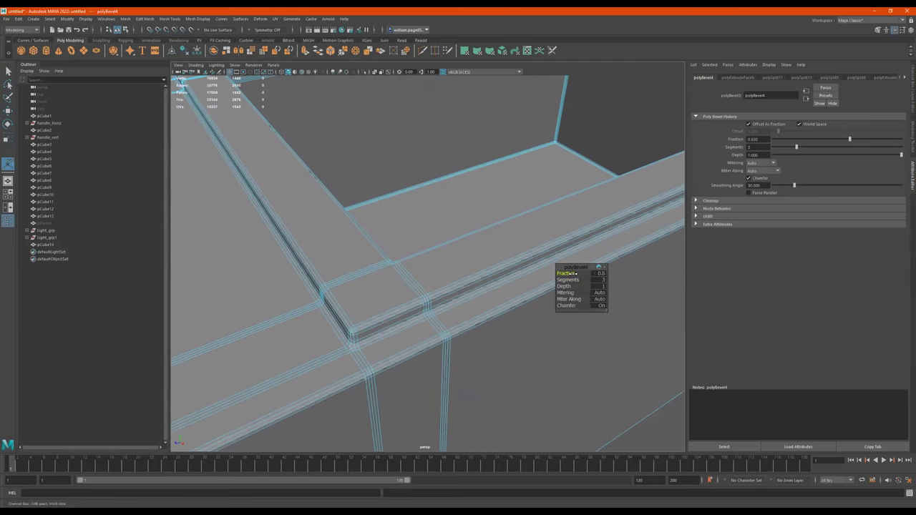
alt+drag(546, 275, 477, 262)
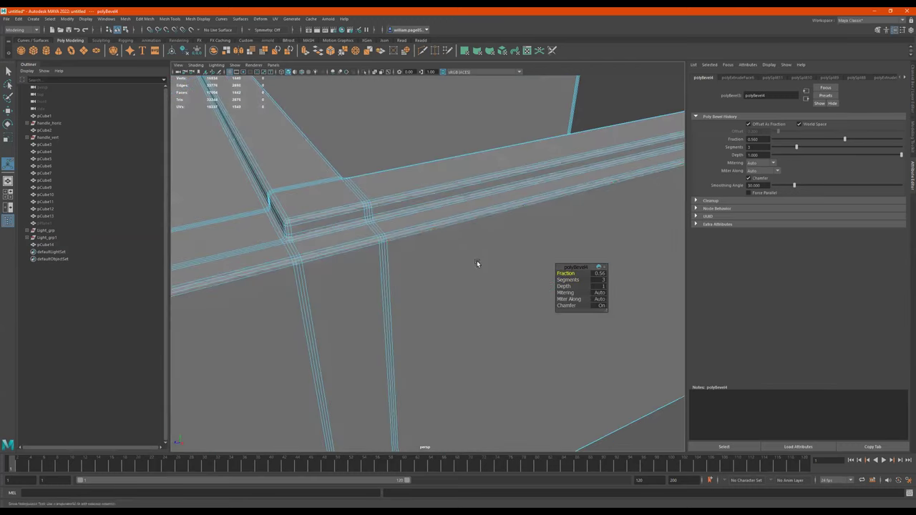
scroll(472, 233, down, 8)
key(q)
click(587, 348)
Switch the counter block to vertex editing and display the perspective view in wireframe
alt+drag(587, 347, 503, 321)
alt+middle_drag(504, 321, 506, 364)
mouse_move(506, 364)
alt+mouse_down()
mouse_move(494, 348)
mouse_move(501, 352)
mouse_move(456, 348)
mouse_move(501, 351)
mouse_move(517, 368)
alt+mouse_up()
alt+middle_drag(517, 368, 483, 327)
alt+drag(483, 328, 446, 268)
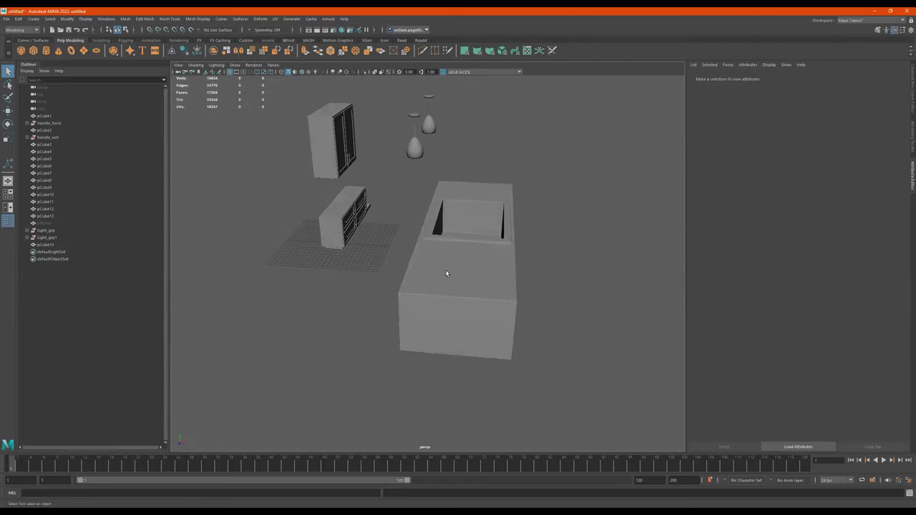
click(449, 273)
right_drag(451, 269, 419, 262)
mouse_move(486, 170)
alt+mouse_down()
mouse_move(479, 164)
mouse_move(479, 178)
alt+mouse_up()
key(4)
alt+middle_drag(479, 178, 485, 182)
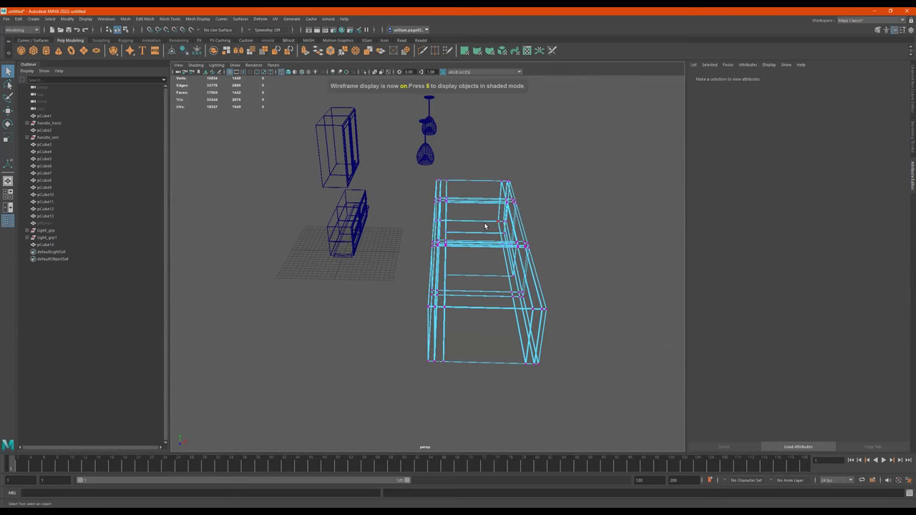
Show the four-view layout and frame the counter block in wireframe in the front view
key(space)
alt+middle_drag(347, 375, 362, 318)
scroll(331, 376, up, 6)
alt+middle_drag(311, 365, 253, 333)
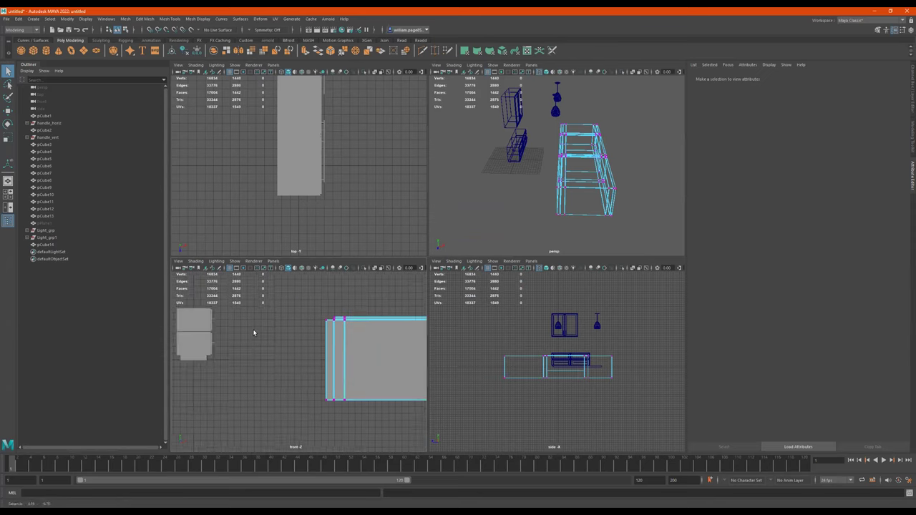
key(f)
key(4)
Move the column of vertices along the basin's cabinet-side wall slightly inward along X, with the perspective view shaded
drag(299, 387, 297, 393)
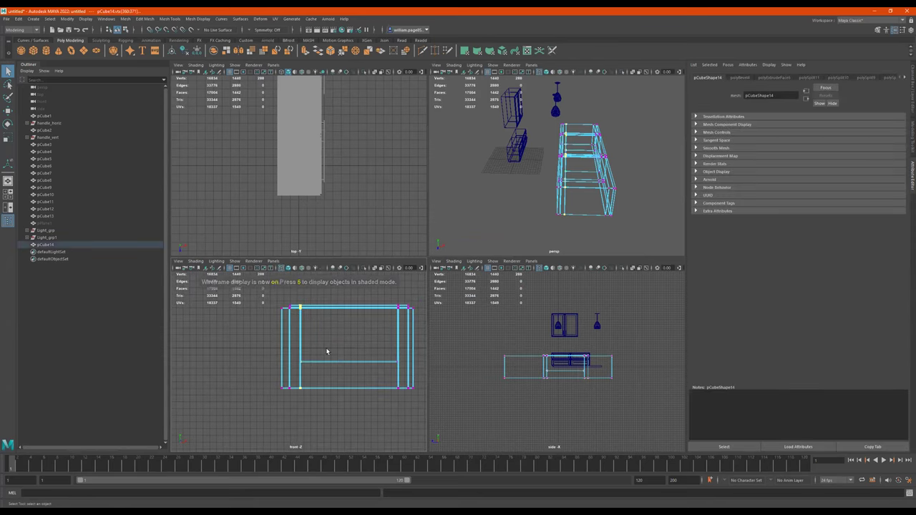
alt+drag(558, 171, 571, 178)
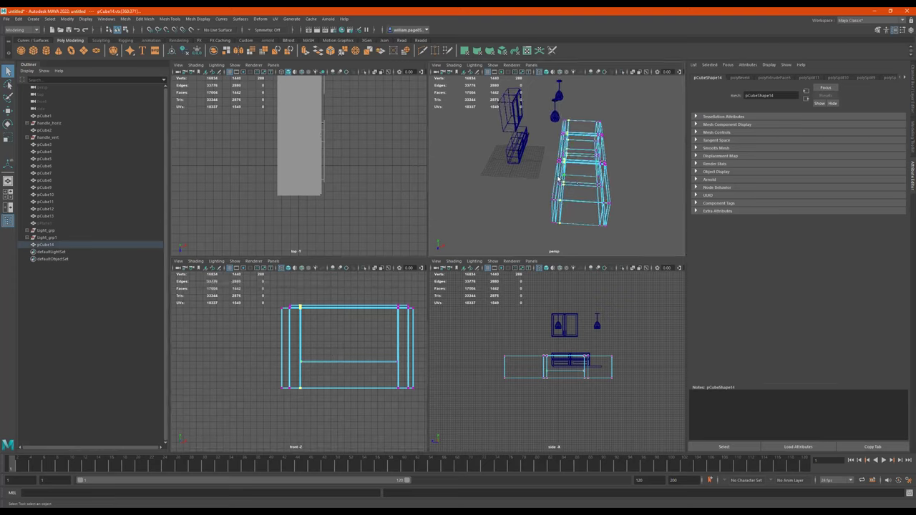
key(5)
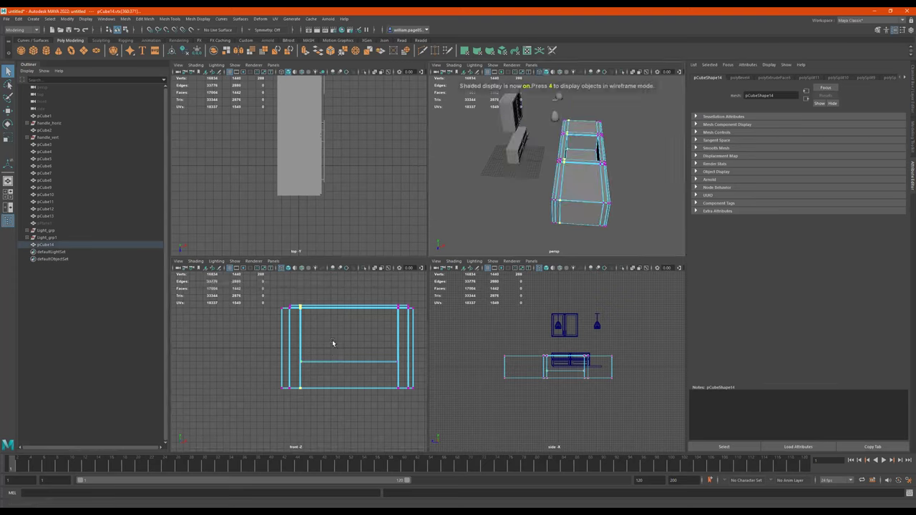
key(w)
drag(337, 350, 343, 351)
mouse_move(505, 207)
alt+mouse_down()
mouse_move(581, 176)
mouse_move(520, 203)
alt+mouse_up()
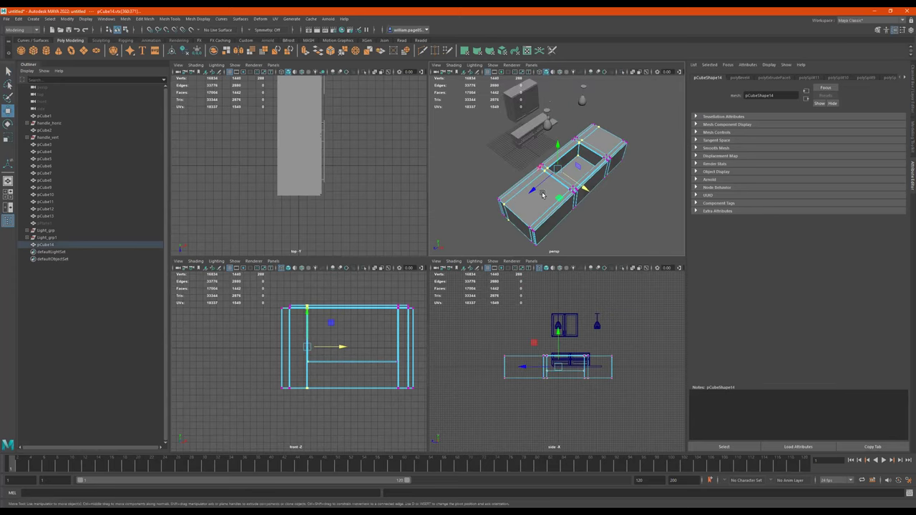
Return to the full perspective view and leave vertex editing with the counter deselected
key(space)
click(614, 284)
alt+drag(614, 284, 457, 306)
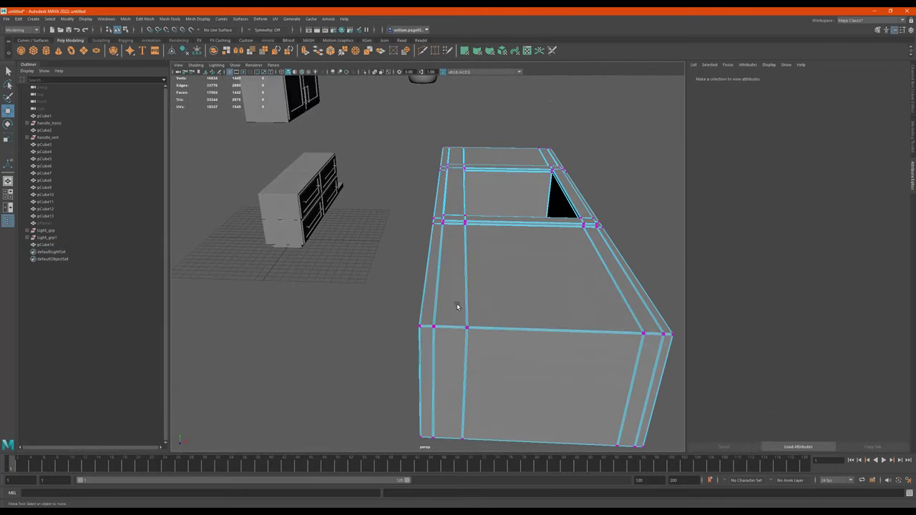
alt+drag(537, 195, 619, 258)
click(464, 256)
alt+right_drag(620, 258, 544, 269)
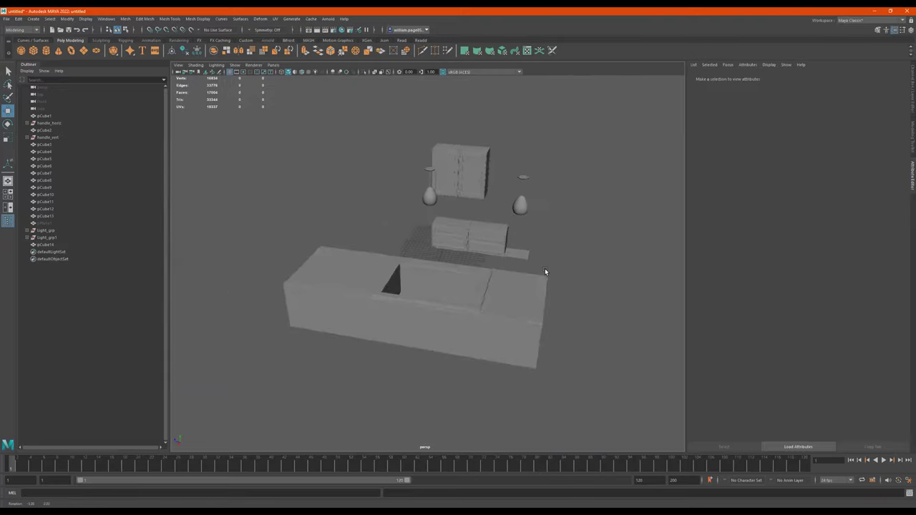
Create a polygon torus and move it above the counter near the basin, raised to Y about 18.7
alt+right_drag(478, 286, 552, 280)
alt+drag(552, 280, 501, 258)
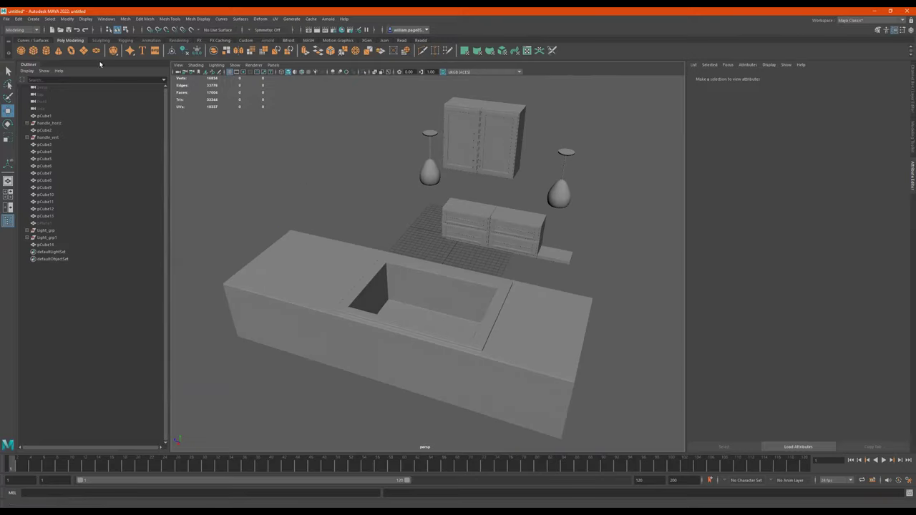
click(73, 53)
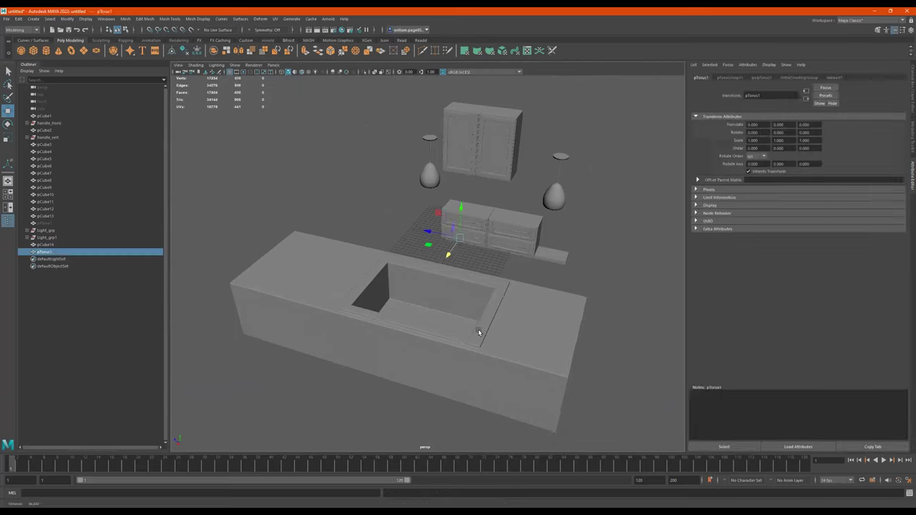
scroll(475, 315, down, 3)
drag(444, 259, 396, 322)
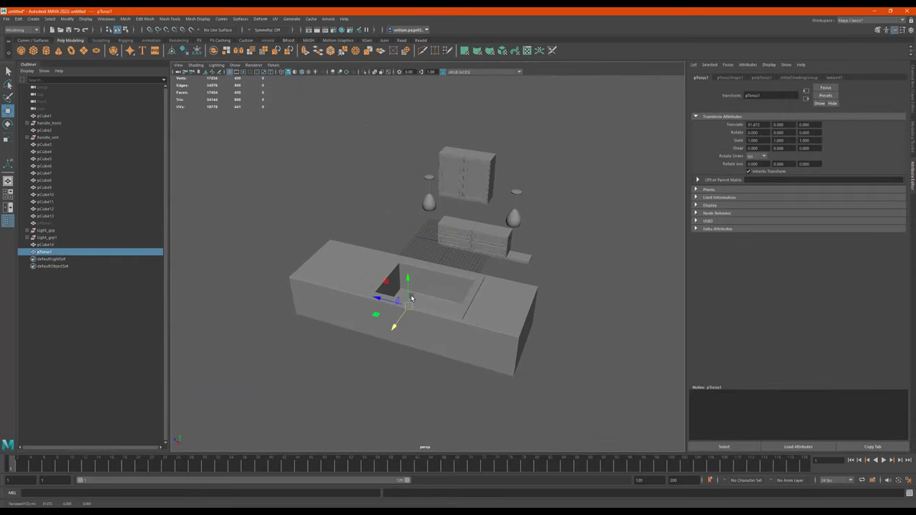
drag(402, 215, 403, 212)
alt+right_drag(422, 221, 496, 224)
alt+drag(462, 219, 516, 232)
alt+right_drag(412, 238, 534, 211)
scroll(535, 212, up, 1)
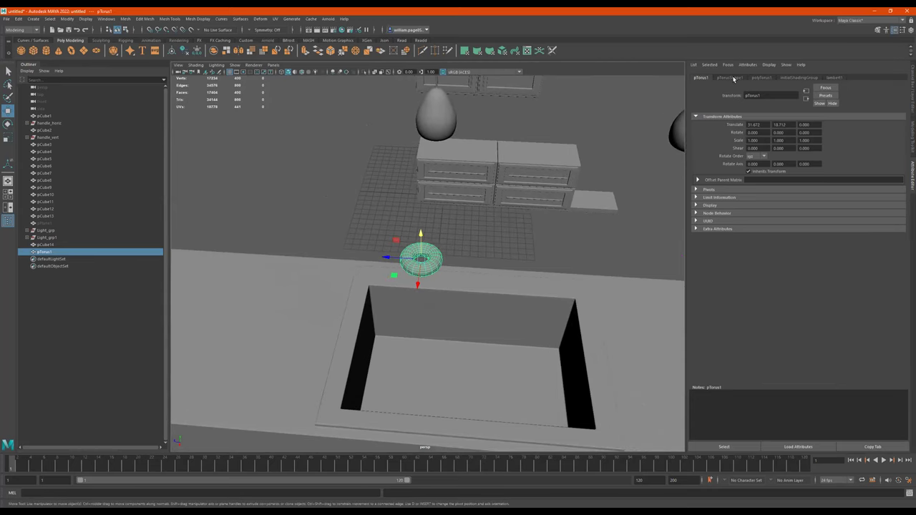
Enlarge the torus to a radius of about 13.8
click(734, 78)
click(761, 78)
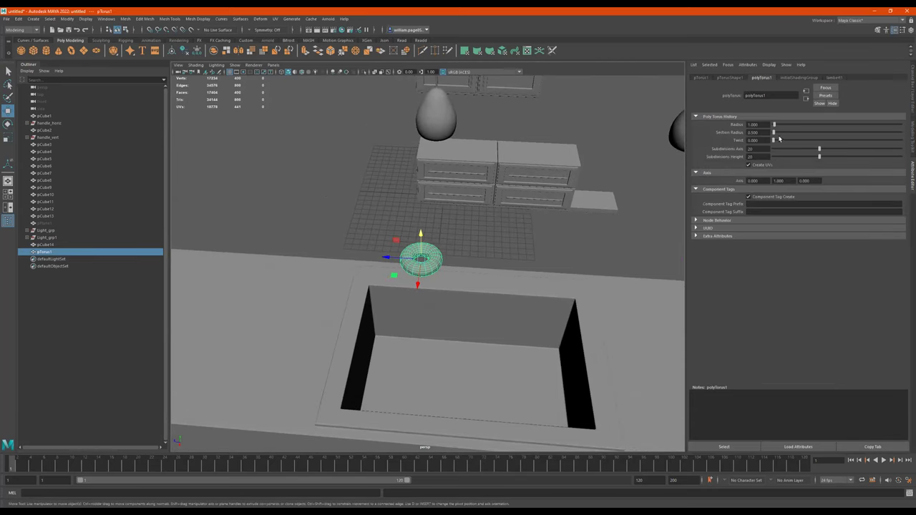
drag(776, 124, 791, 126)
scroll(576, 183, down, 4)
alt+drag(575, 184, 552, 193)
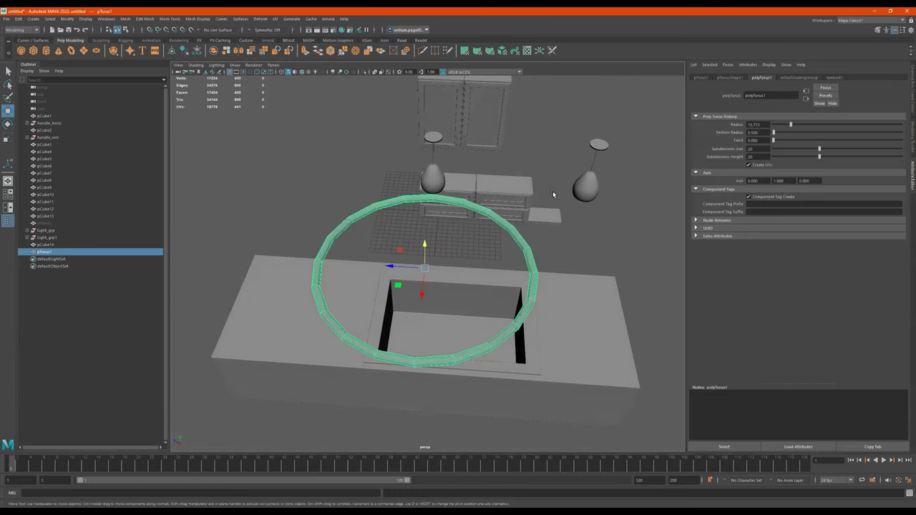
Reduce the torus radius to about 6.7 and set its axis subdivisions to 30
drag(792, 126, 782, 124)
alt+drag(546, 247, 555, 240)
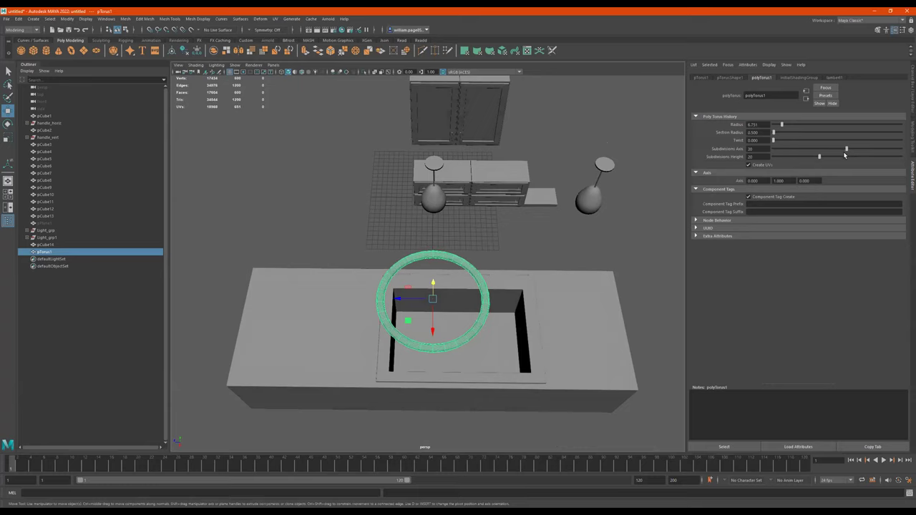
Delete the faces of the front half of the torus, leaving a half-ring arch
alt+drag(500, 299, 537, 260)
mouse_move(537, 260)
right_down()
mouse_move(537, 286)
mouse_move(537, 272)
right_up()
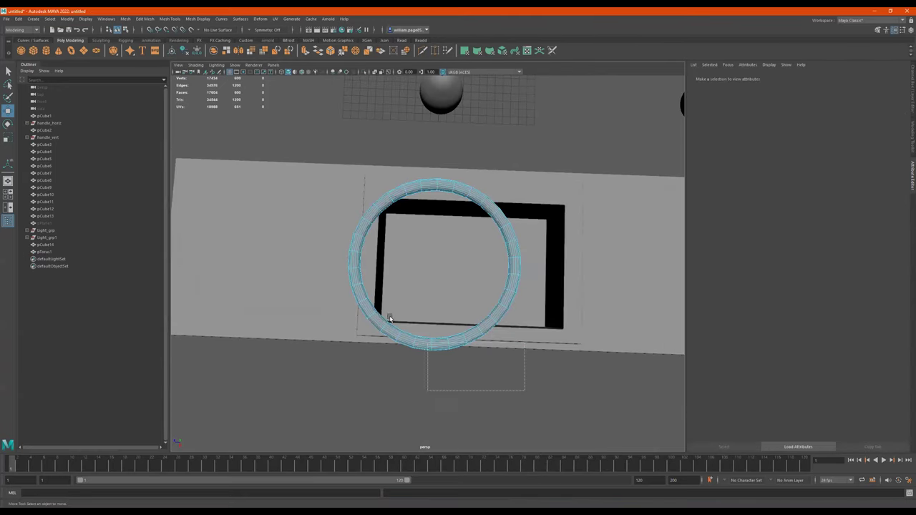
drag(390, 318, 330, 266)
key(Delete)
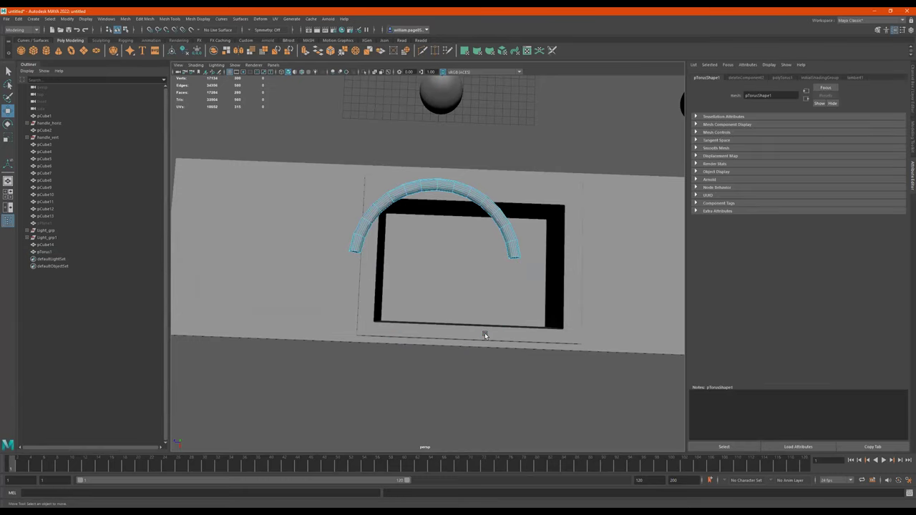
Return to object mode and rotate the half ring by -90 degrees about Z so the arch stands upright
alt+drag(379, 88, 469, 161)
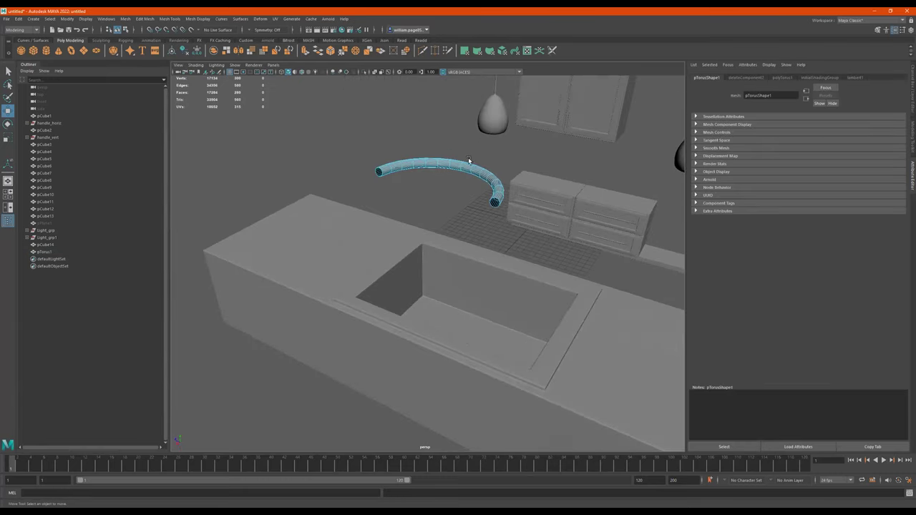
key(F8)
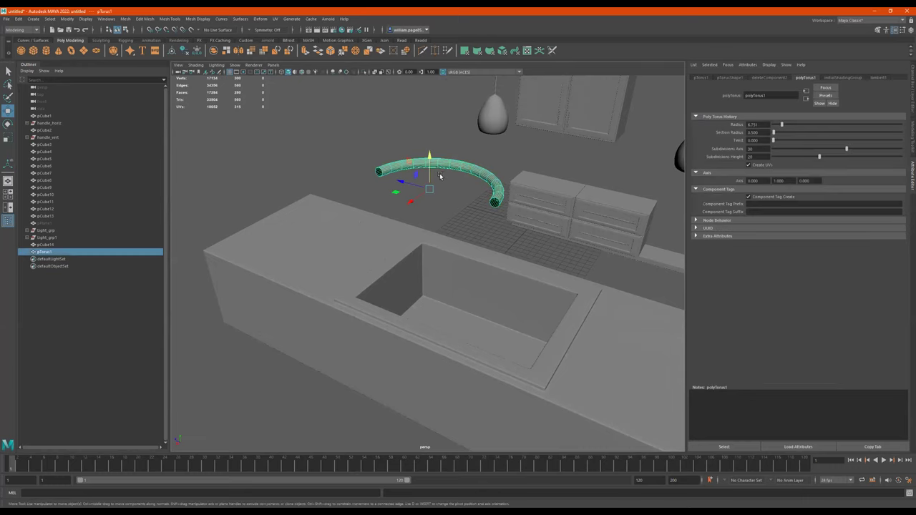
key(e)
drag(420, 168, 399, 212)
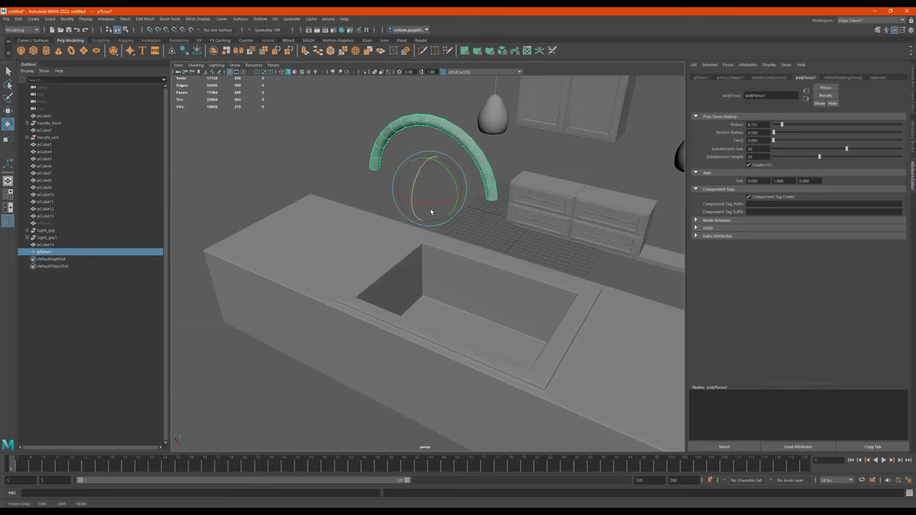
Flatten the open-end edge loop on the arch's base side by scaling it along Y in the side view
alt+drag(519, 190, 527, 155)
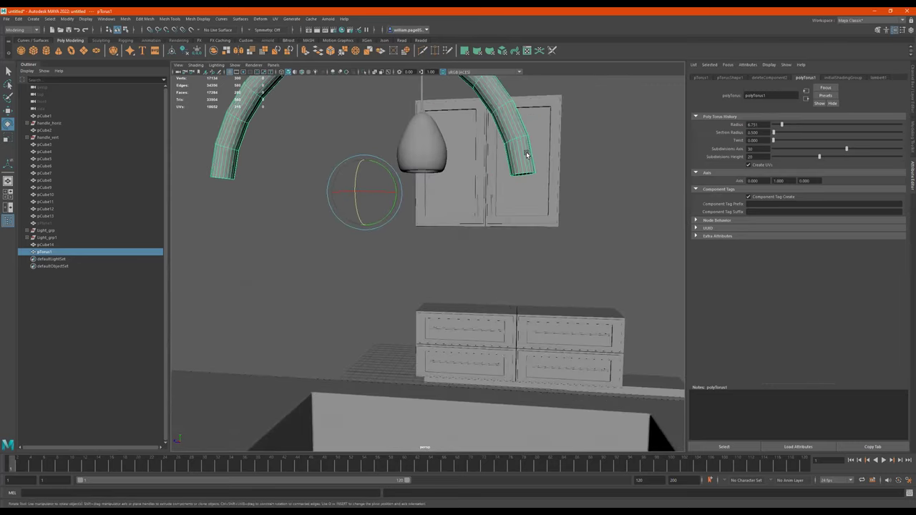
right_drag(526, 156, 527, 132)
double_click(526, 173)
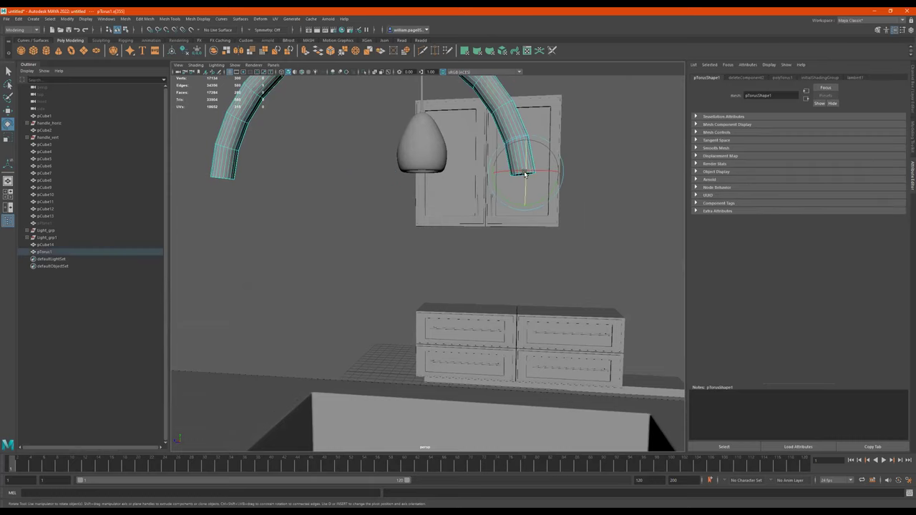
alt+drag(560, 190, 548, 239)
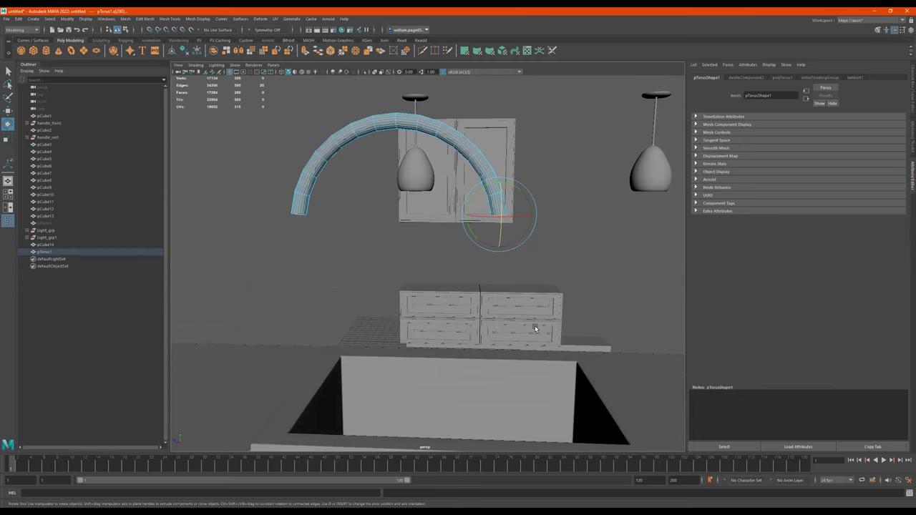
key(space)
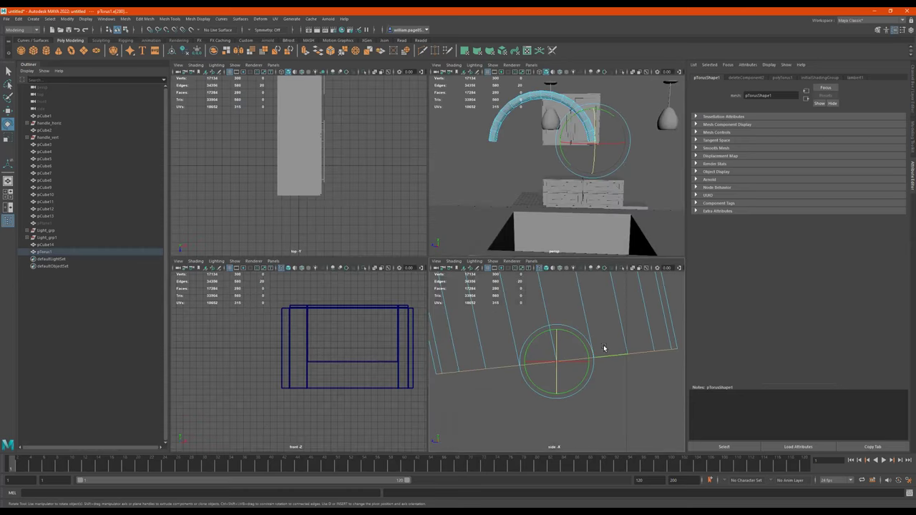
key(space)
scroll(501, 266, up, 2)
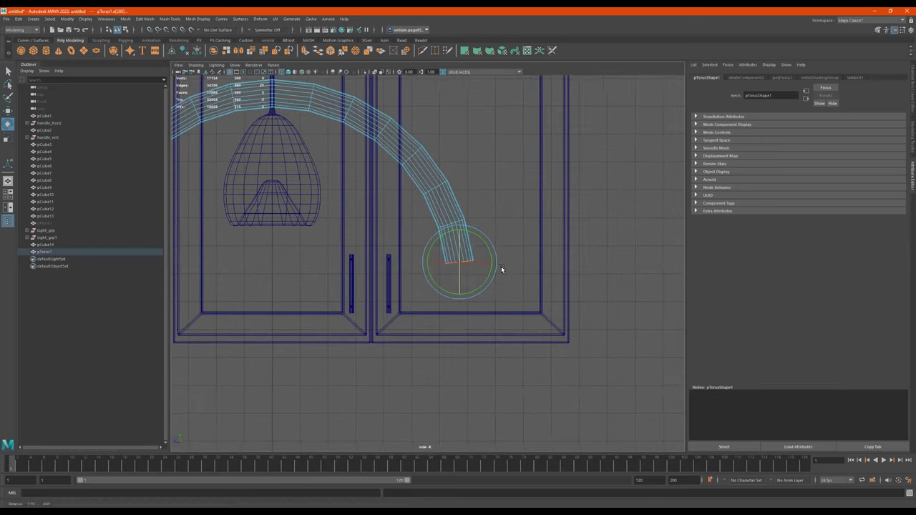
scroll(501, 262, up, 5)
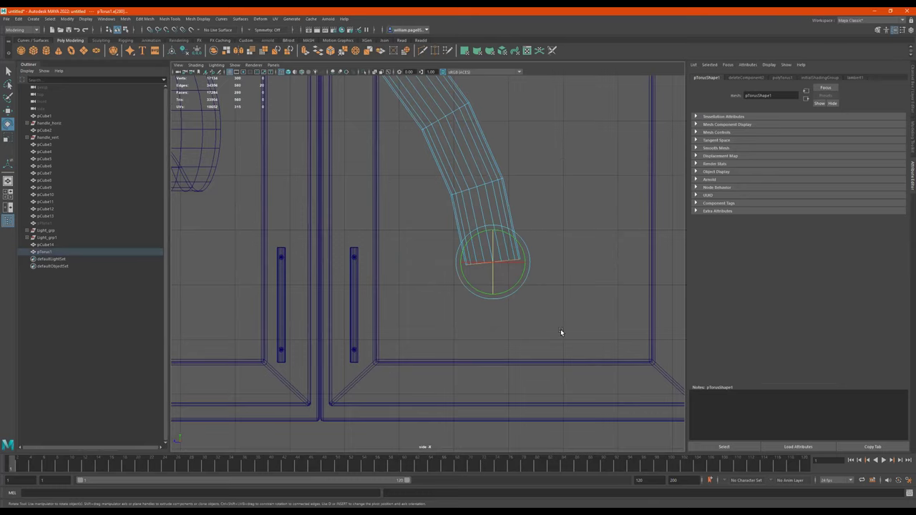
scroll(530, 276, up, 2)
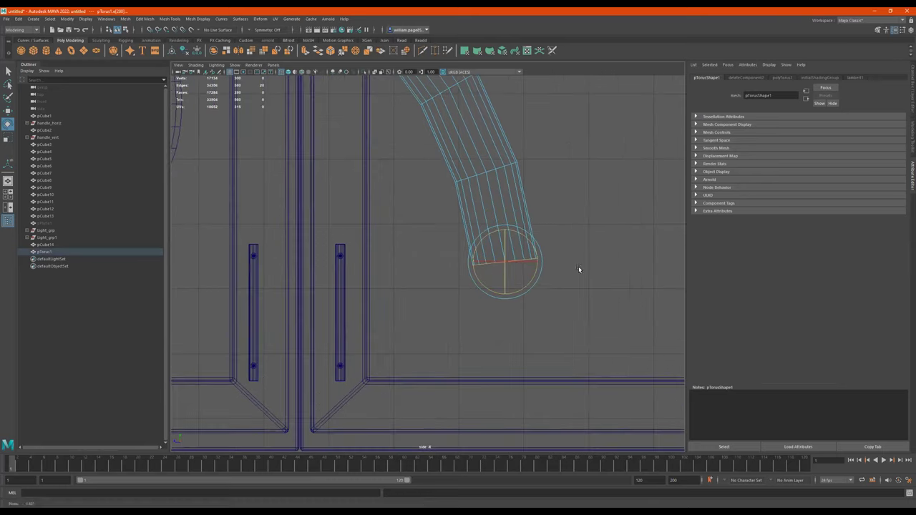
key(r)
drag(505, 295, 504, 273)
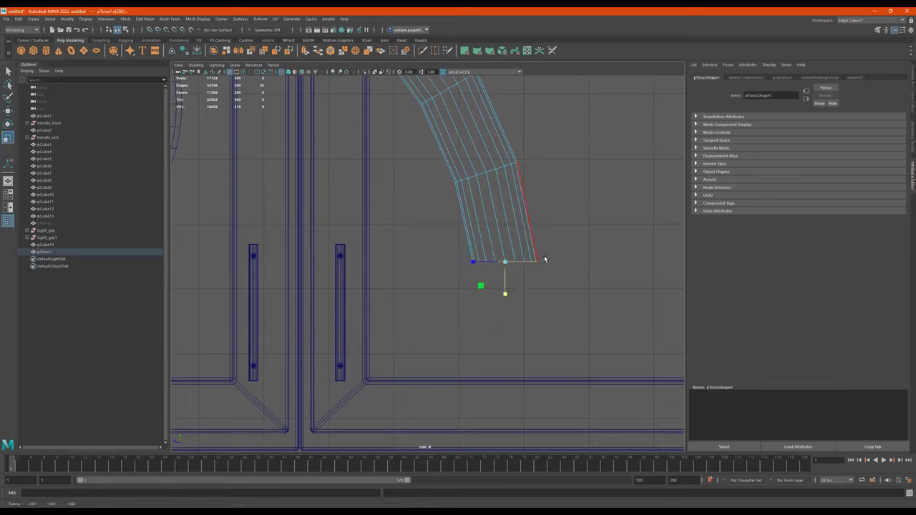
scroll(537, 269, down, 4)
alt+middle_drag(517, 267, 545, 267)
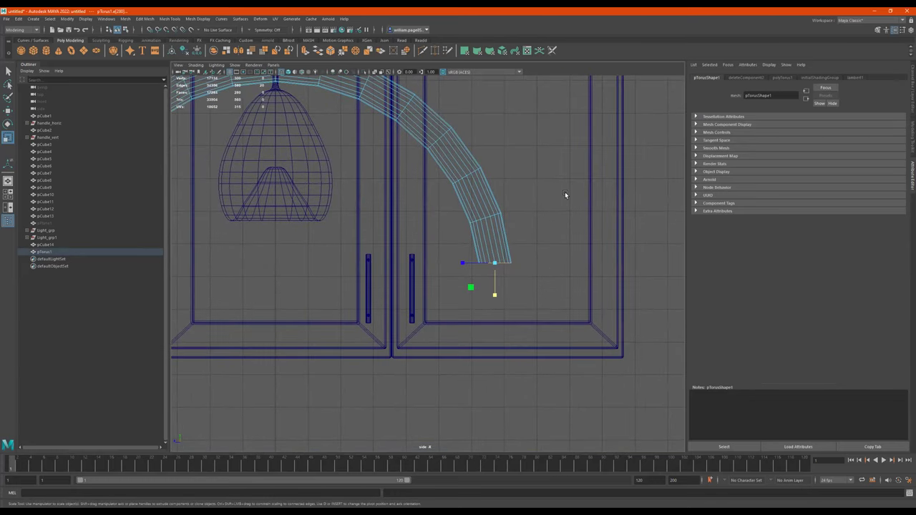
Extrude the flattened end edge loop, working in the full perspective view
key(space)
key(space)
key(ctrl+e)
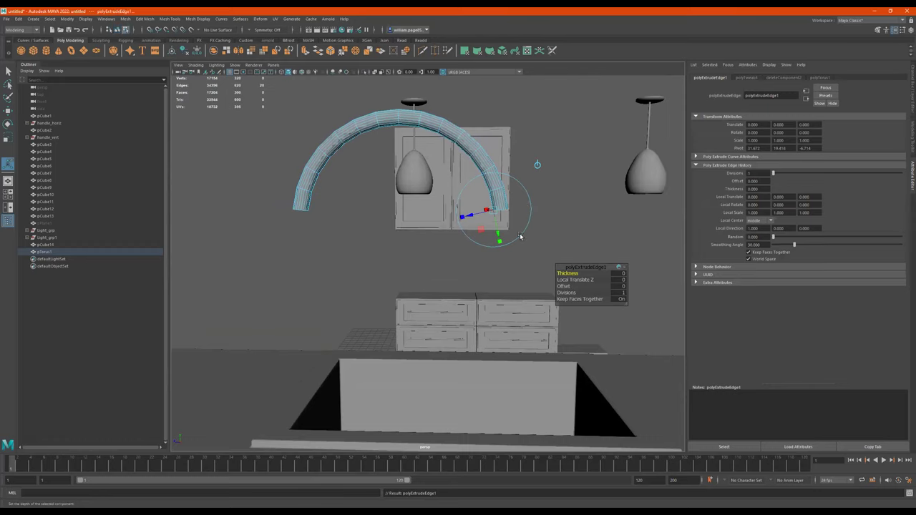
drag(563, 273, 592, 289)
key(ctrl+z)
key(ctrl+z)
Pull the extruded loop straight down along Y to sink level to form the faucet's vertical pipe, and leave component editing
alt+right_drag(539, 245, 550, 248)
alt+drag(557, 235, 518, 259)
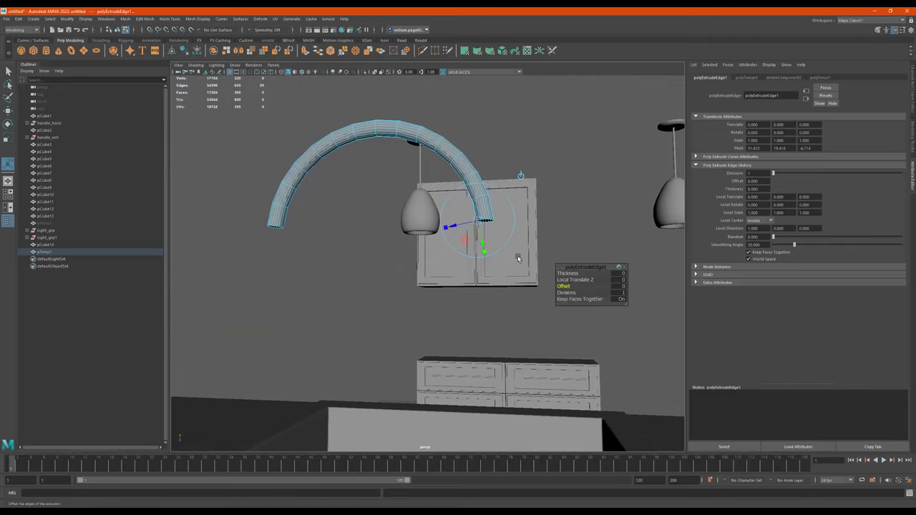
key(w)
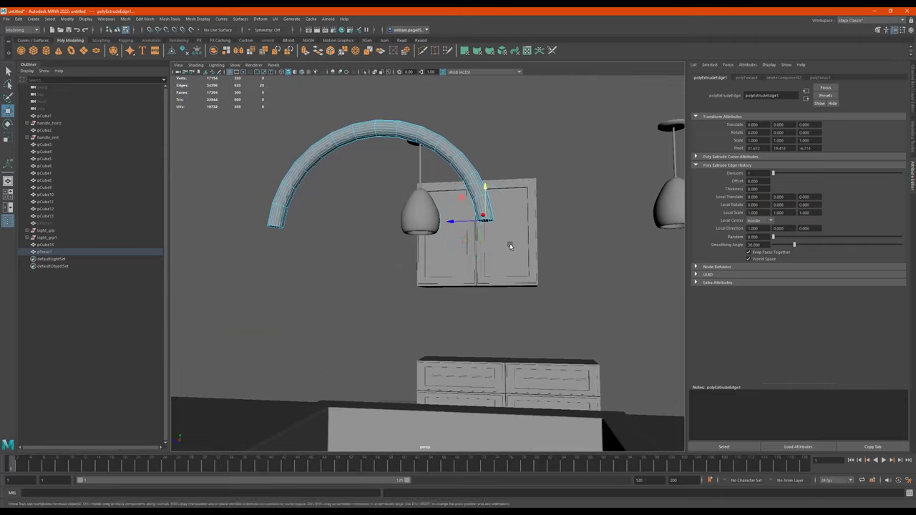
drag(485, 187, 469, 416)
alt+right_drag(550, 301, 480, 342)
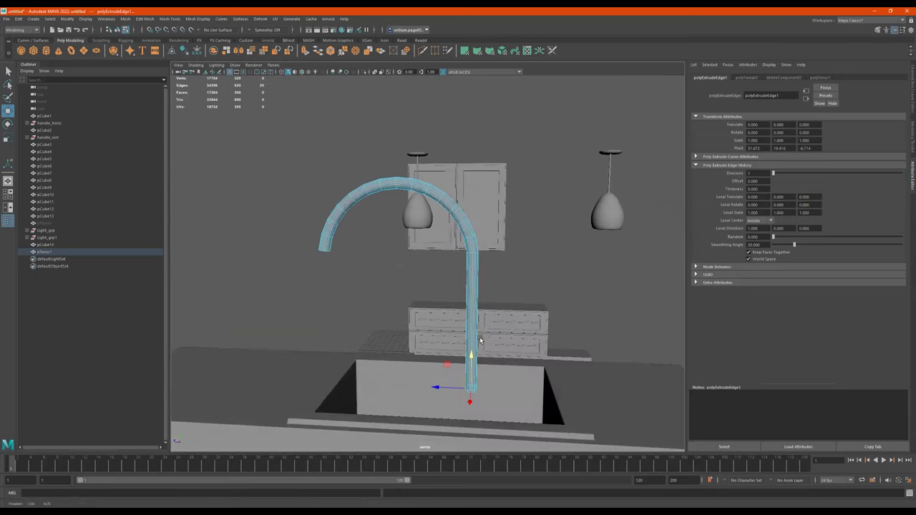
alt+middle_drag(480, 341, 451, 312)
alt+right_drag(451, 313, 487, 305)
alt+drag(487, 304, 466, 230)
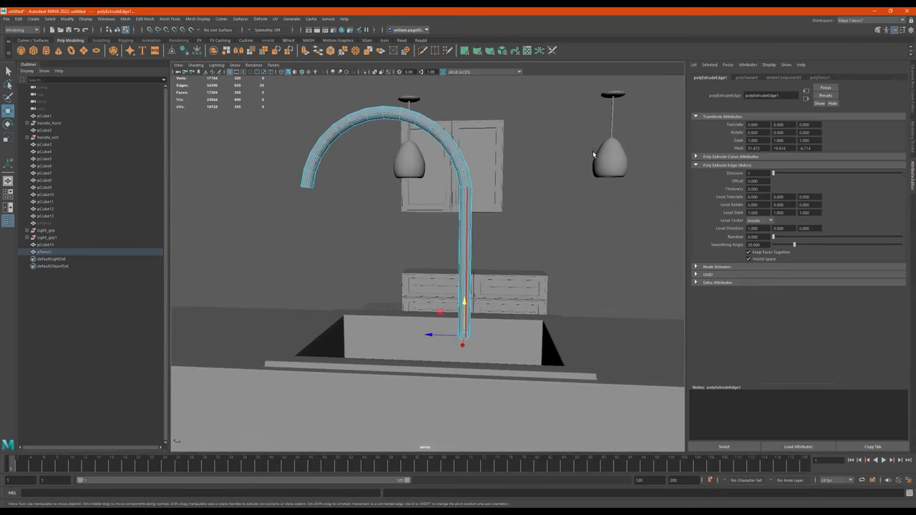
right_drag(466, 231, 593, 151)
Raise the whole faucet pipe along Y, bring its bottom ring of vertices down toward the counter, and return to object mode
alt+right_drag(593, 151, 422, 220)
drag(409, 214, 409, 163)
alt+drag(491, 147, 470, 320)
key(F9)
alt+right_drag(471, 319, 504, 313)
alt+drag(503, 314, 498, 318)
right_drag(480, 320, 587, 264)
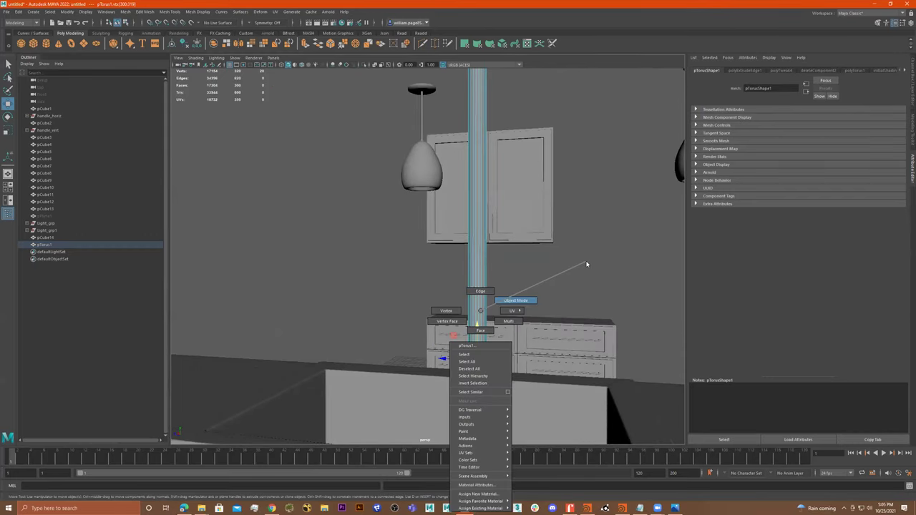
scroll(544, 215, down, 1)
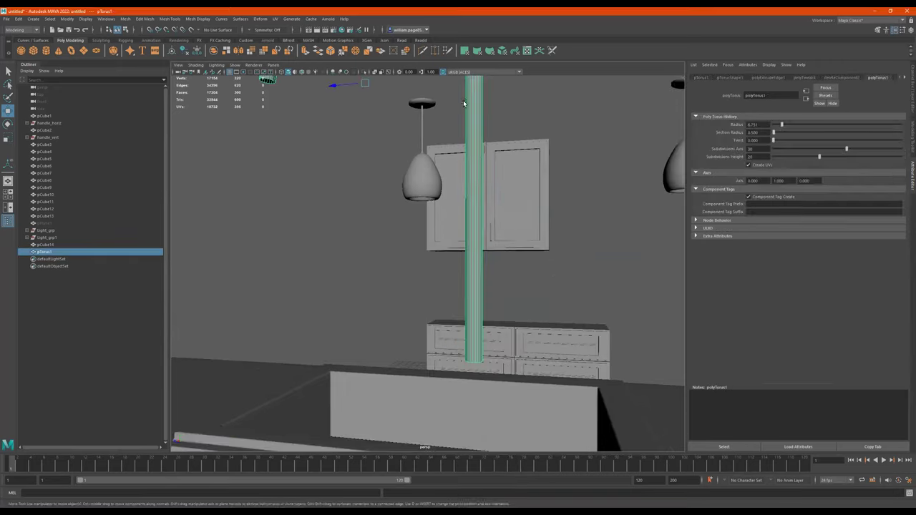
Cut three horizontal edge loops around the lower part of the vertical pipe with Multi-Cut
click(423, 45)
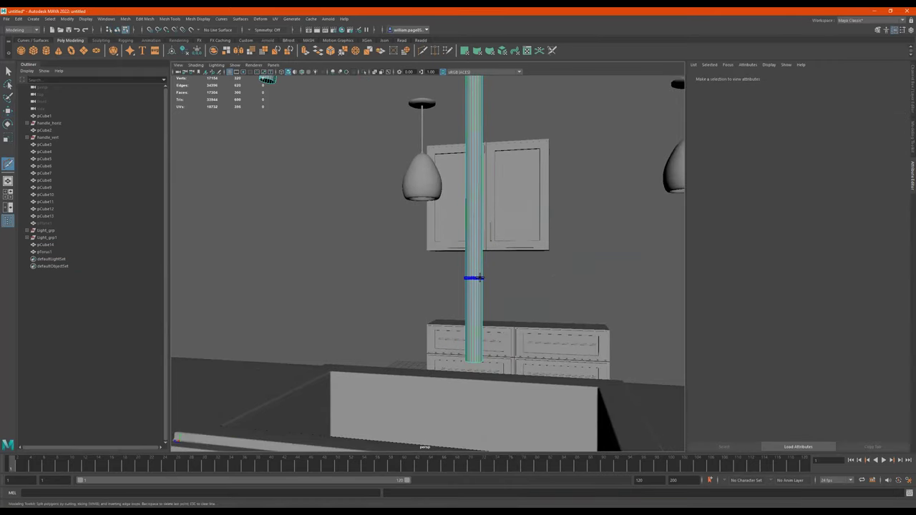
ctrl+click(474, 255)
ctrl+click(474, 292)
alt+drag(531, 323, 534, 325)
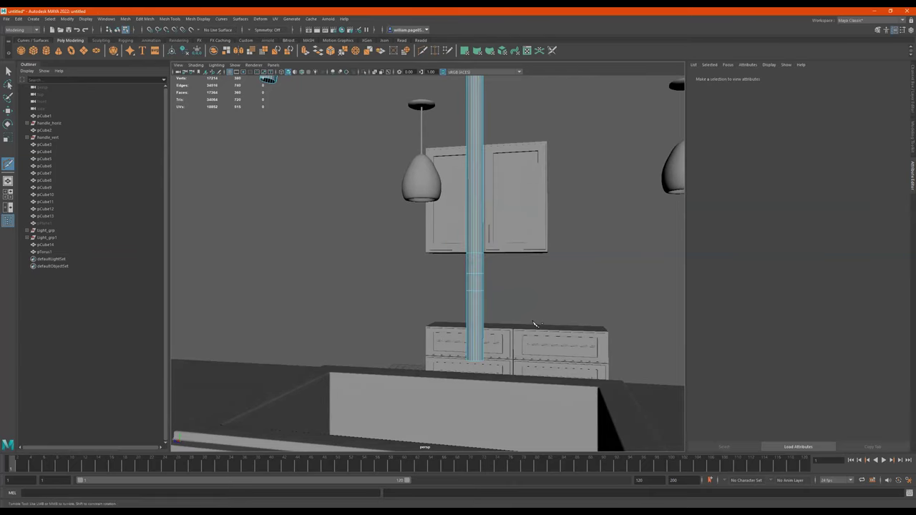
Scale up the faces below the new loops to form a thicker faucet base with a tapered collar, and leave face editing
key(r)
right_drag(474, 311, 474, 330)
drag(549, 306, 402, 319)
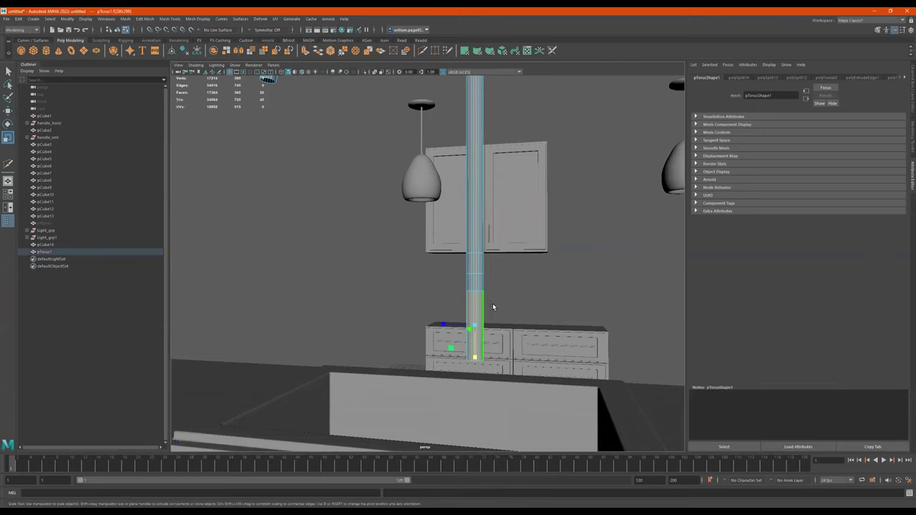
alt+drag(493, 299, 499, 297)
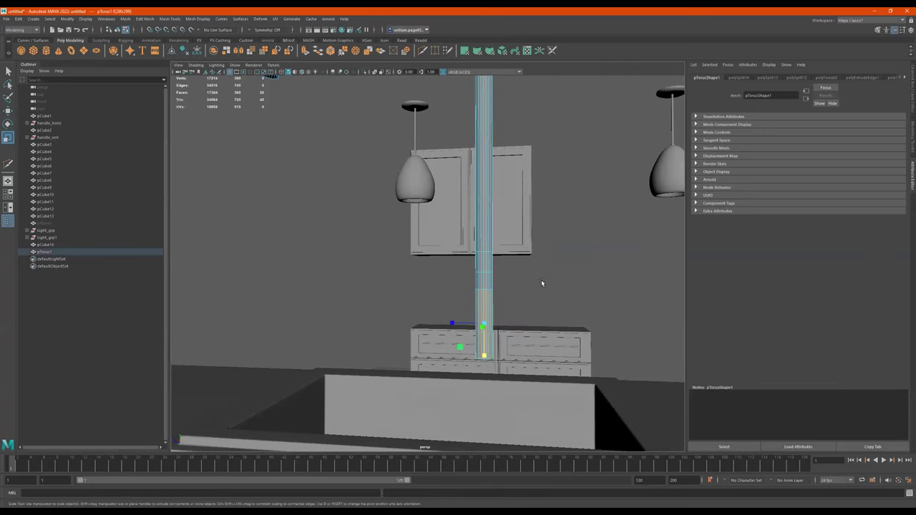
shift+drag(478, 296, 516, 296)
key(ctrl+z)
ctrl+drag(550, 255, 456, 270)
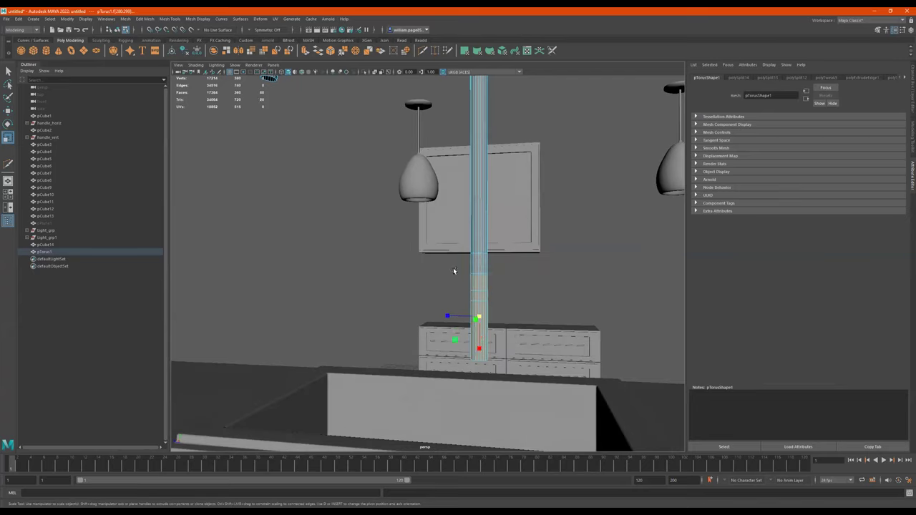
drag(481, 318, 347, 335)
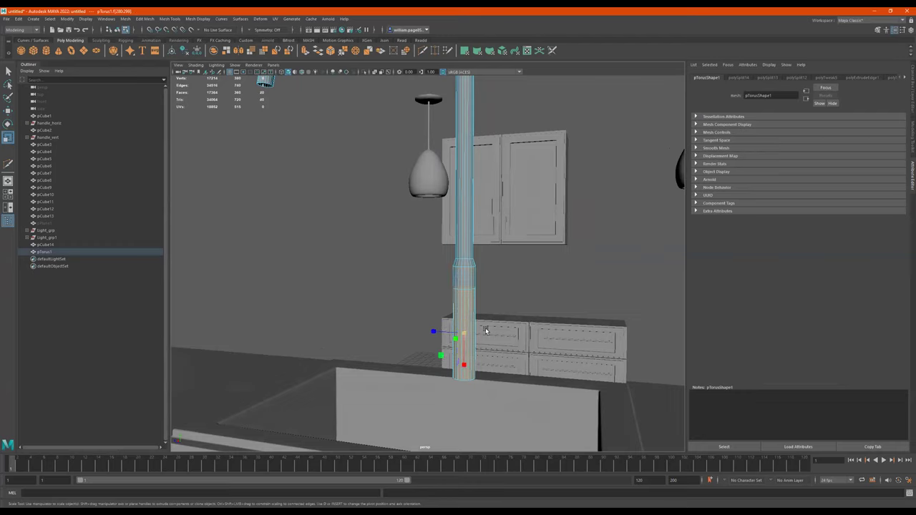
drag(463, 335, 493, 278)
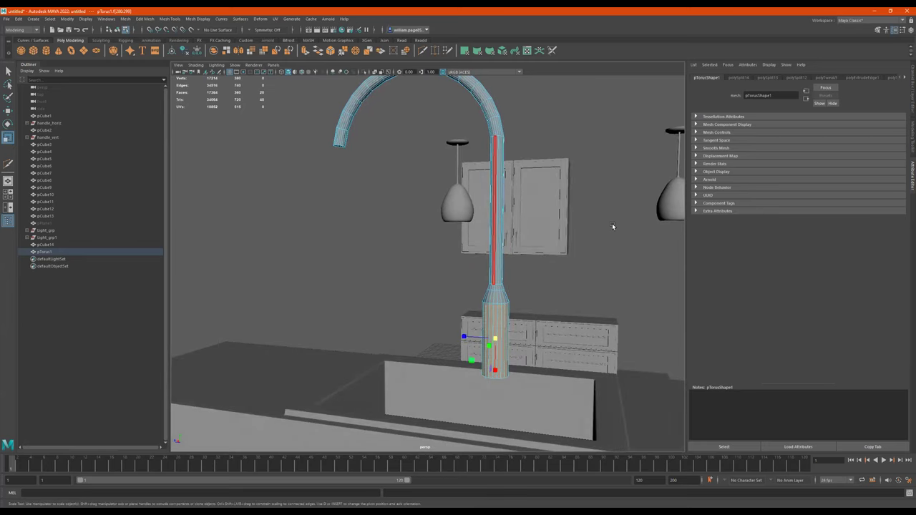
right_drag(494, 278, 613, 225)
Extrude the edge loop at the spout's open end and pull it straight down along Y to lengthen the spout
alt+right_drag(612, 224, 521, 243)
alt+middle_drag(472, 238, 481, 272)
alt+right_drag(480, 272, 598, 225)
alt+drag(456, 237, 386, 161)
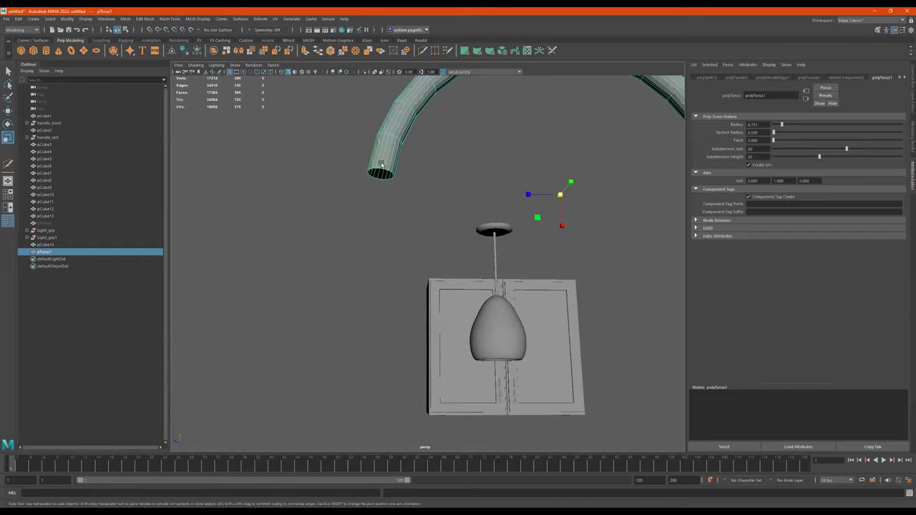
right_drag(381, 164, 381, 138)
click(383, 172)
alt+right_drag(390, 178, 458, 238)
alt+drag(458, 237, 473, 311)
double_click(485, 361)
key(ctrl+e)
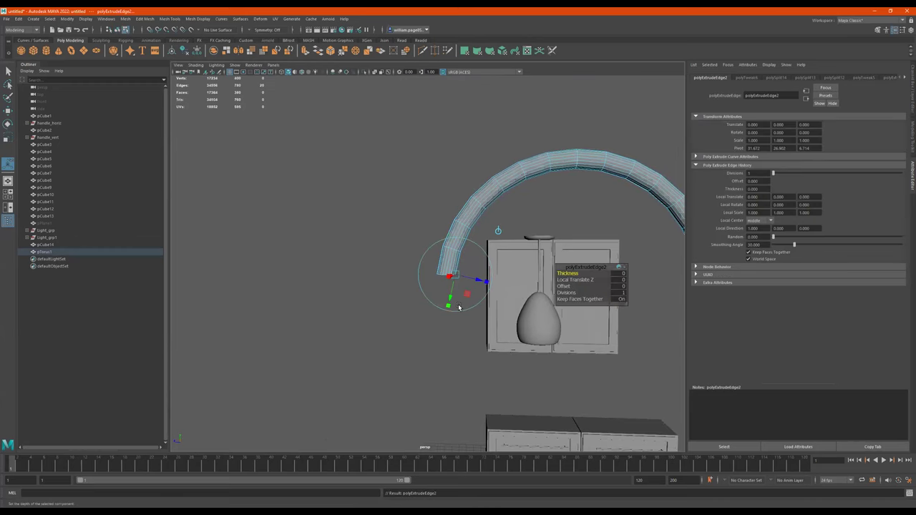
key(w)
drag(443, 238, 445, 285)
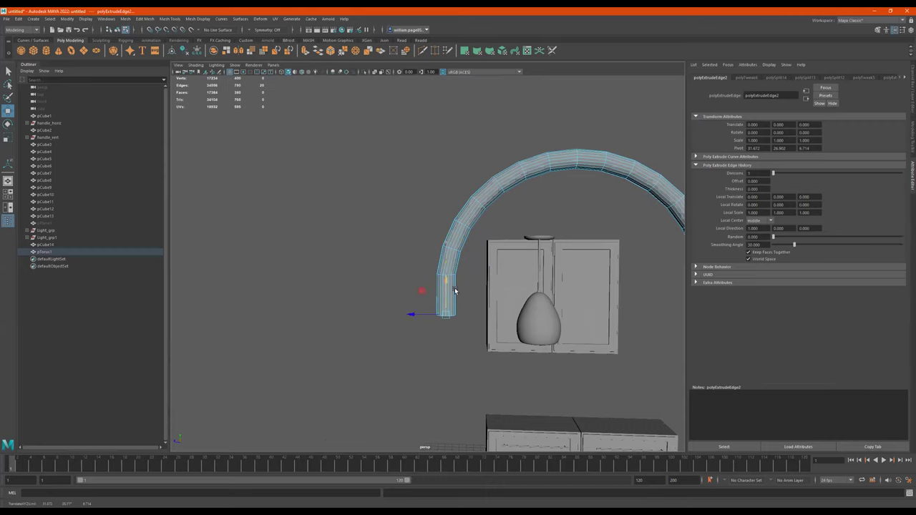
alt+drag(512, 293, 491, 292)
drag(449, 259, 473, 307)
Cut three closely spaced edge loops around the lower part of the straight spout section with Multi-Cut
click(433, 50)
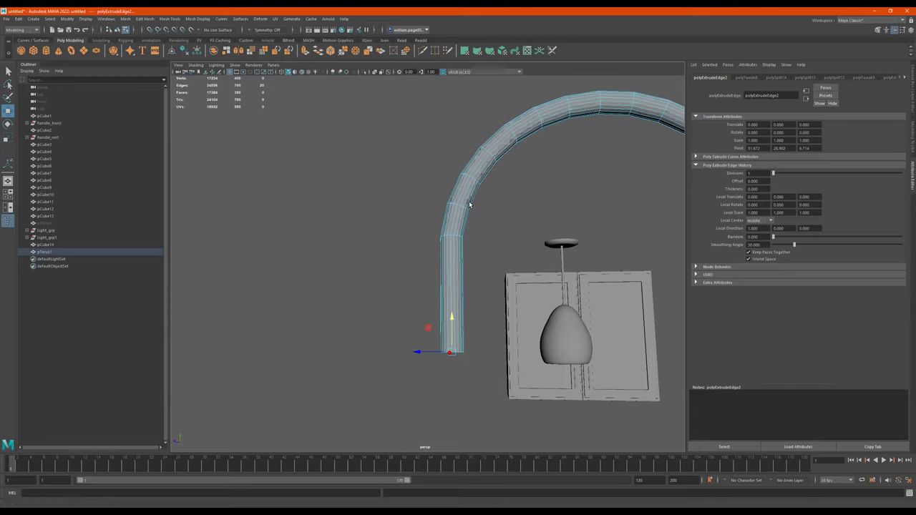
ctrl+click(453, 320)
alt+drag(453, 320, 439, 350)
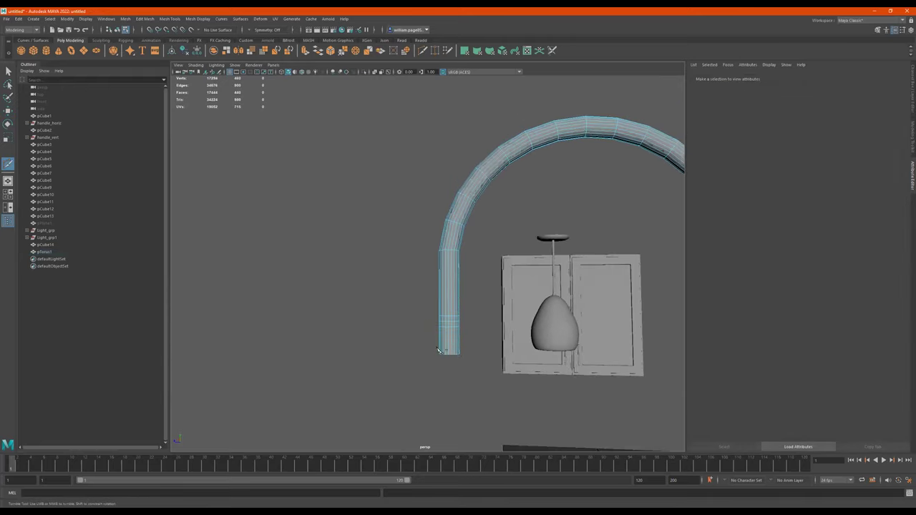
Scale up the faces at the spout's lower end into a wider head with a tapered neck, and adjust their height along Y
key(q)
right_click(450, 346)
right_drag(450, 335, 451, 338)
alt+drag(480, 321, 394, 356)
drag(446, 296, 476, 312)
key(w)
drag(445, 271, 430, 312)
key(r)
key(w)
scroll(497, 297, up, 6)
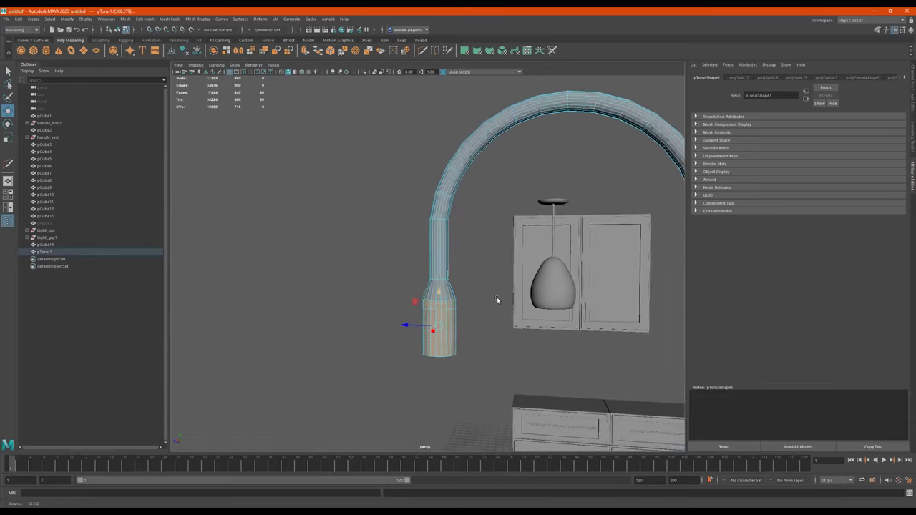
Fine-tune the height of the selected faces on the spout's spray head and return to object selection
alt+drag(479, 297, 501, 304)
alt+right_drag(455, 301, 435, 302)
alt+drag(435, 303, 418, 282)
key(r)
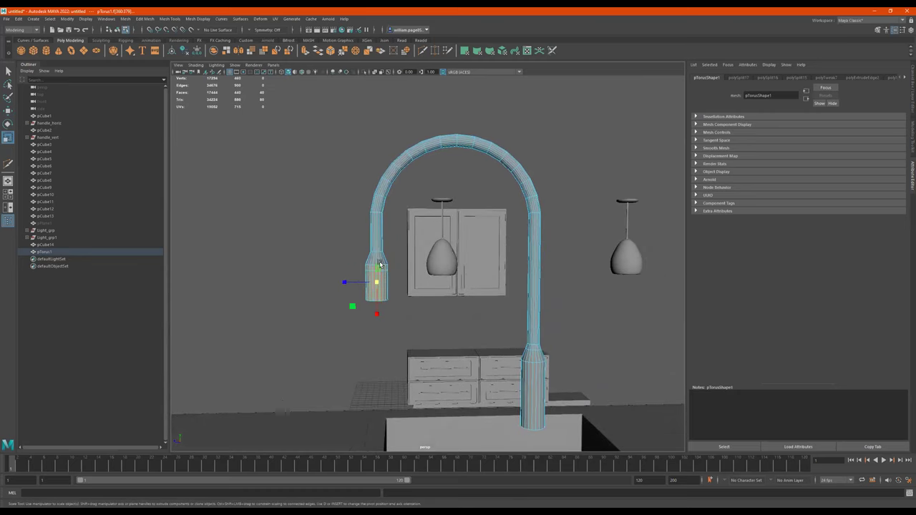
scroll(400, 278, up, 5)
alt+middle_drag(401, 277, 411, 267)
key(ctrl+z)
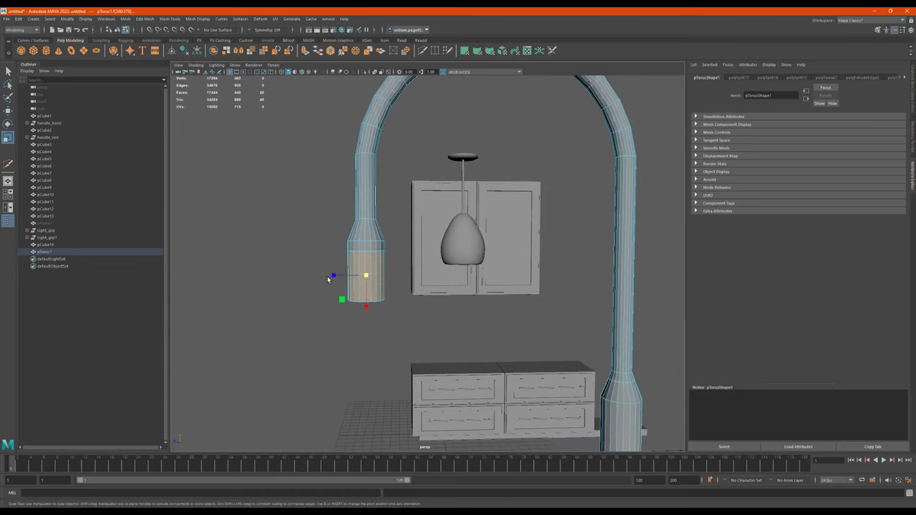
mouse_move(367, 275)
alt+mouse_down()
mouse_move(383, 273)
mouse_move(359, 285)
alt+mouse_up()
key(e)
key(w)
drag(359, 242, 388, 226)
right_drag(389, 226, 510, 178)
alt+drag(448, 224, 411, 243)
alt+right_drag(376, 262, 486, 227)
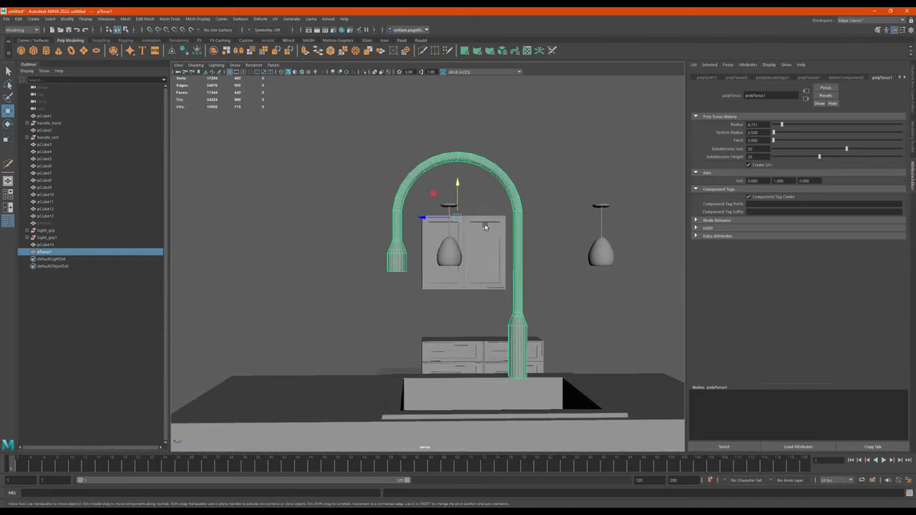
Duplicate the faucet and move the copy horizontally off beyond the end of the counter island
scroll(484, 254, down, 3)
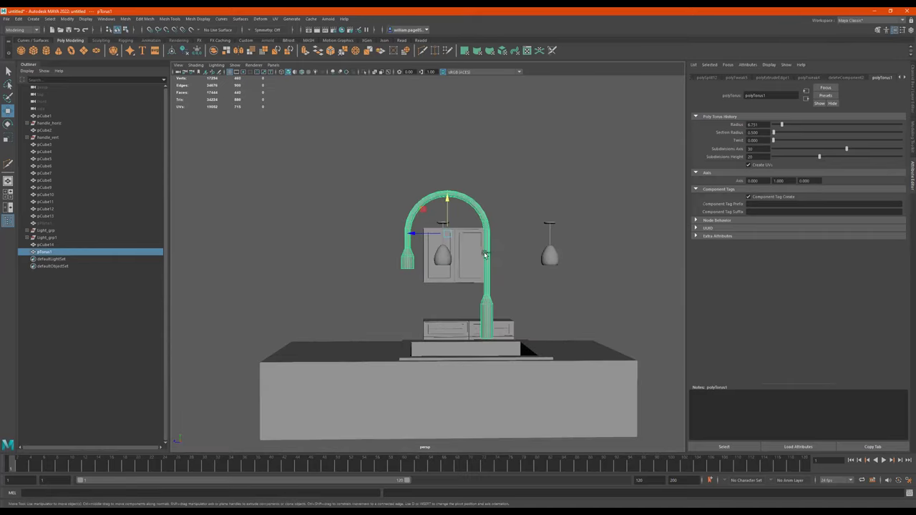
key(ctrl+d)
drag(422, 236, 231, 243)
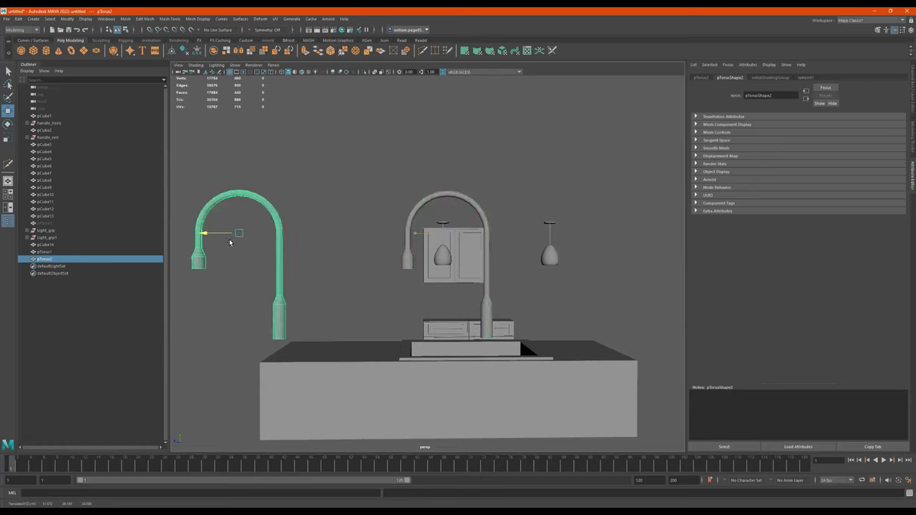
Extrude the border edge loop at the original faucet's spray head opening and scale it inward to form a flat rim
scroll(481, 245, up, 3)
scroll(481, 244, up, 3)
click(366, 278)
alt+drag(295, 276, 315, 260)
scroll(401, 262, up, 3)
alt+drag(405, 264, 399, 187)
key(F10)
double_click(374, 164)
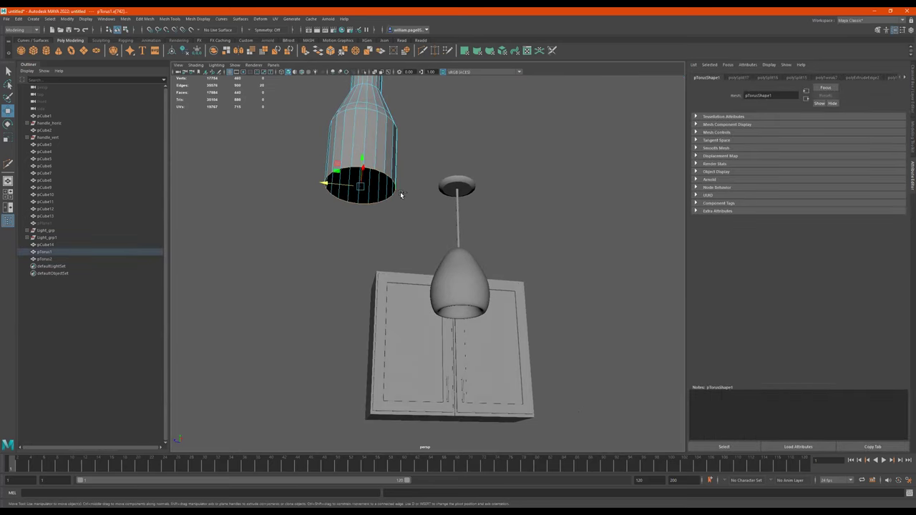
key(ctrl+e)
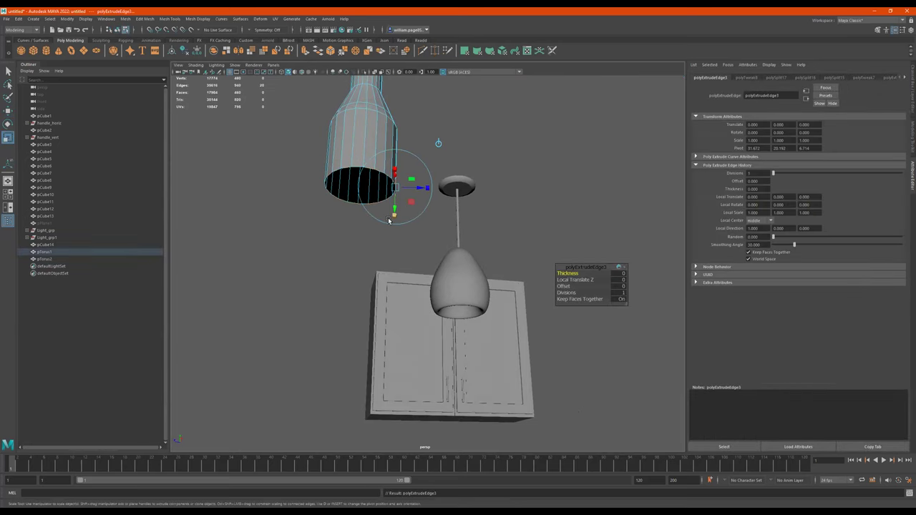
key(r)
drag(362, 188, 400, 234)
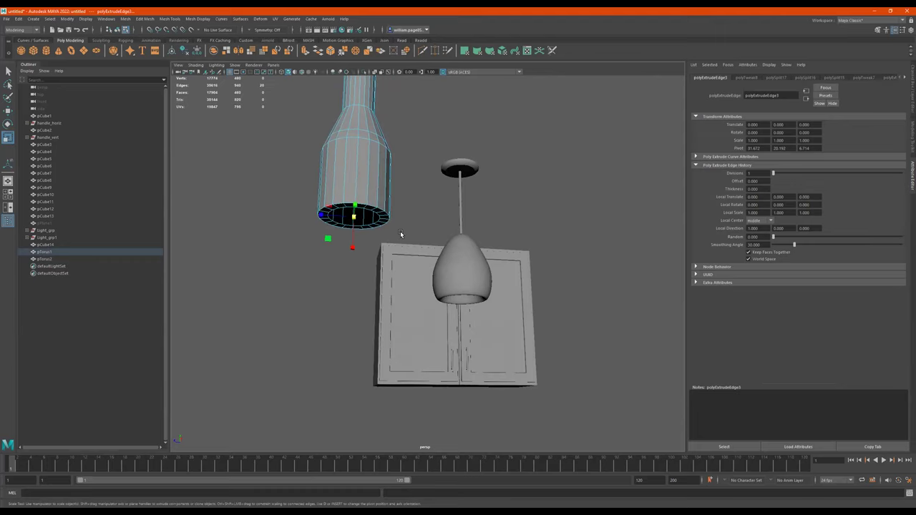
Extrude the rim's inner edge loop up into the spray head to form an inner wall, and clear the selection
key(ctrl+e)
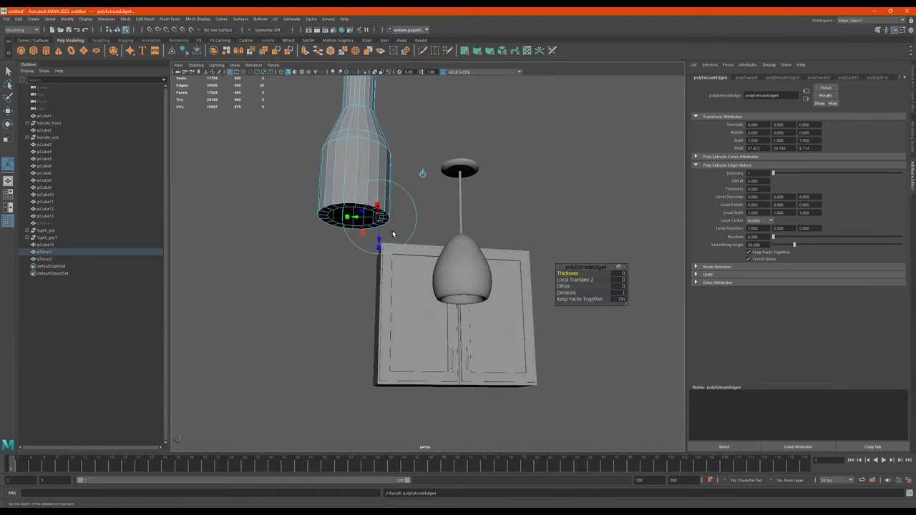
drag(377, 230, 362, 179)
key(r)
click(409, 203)
alt+drag(409, 203, 356, 195)
Bevel the edge loops of the spray head's rim with 2 segments and a fraction of 0.59
click(356, 195)
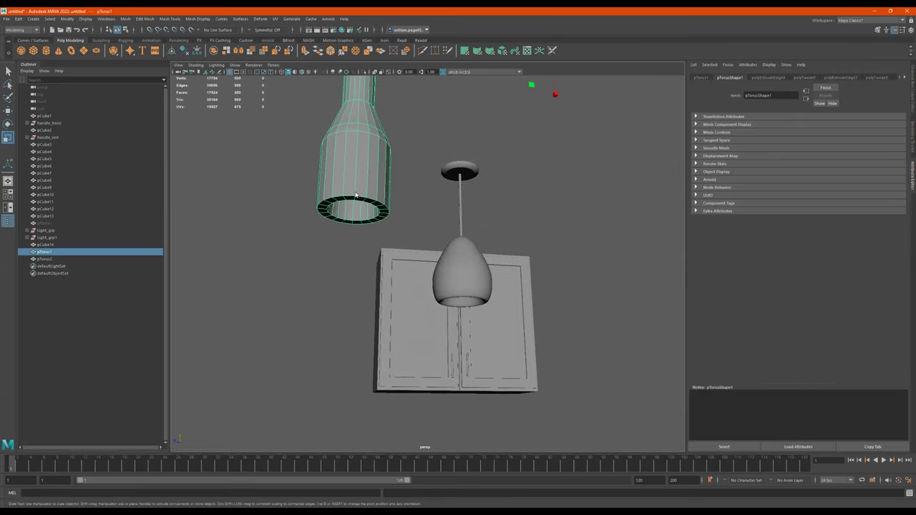
key(F10)
double_click(349, 196)
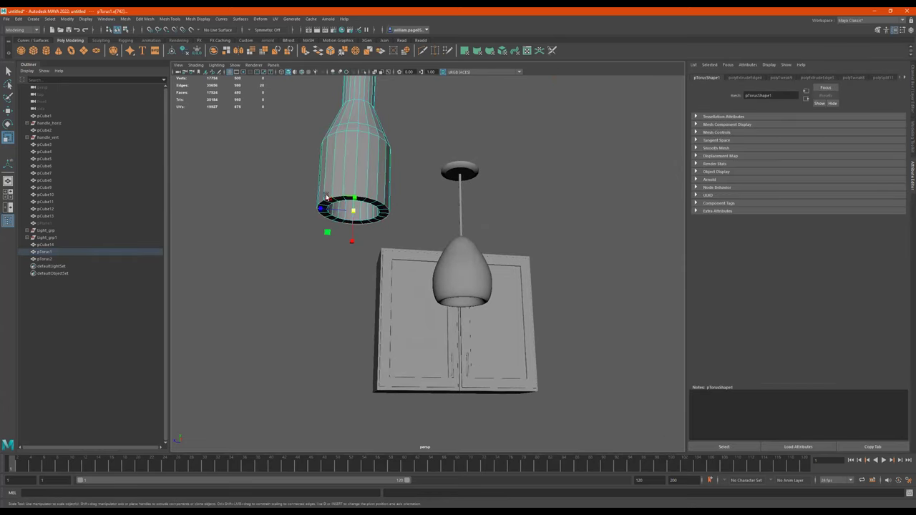
alt+right_drag(387, 187, 419, 194)
alt+middle_drag(420, 194, 443, 205)
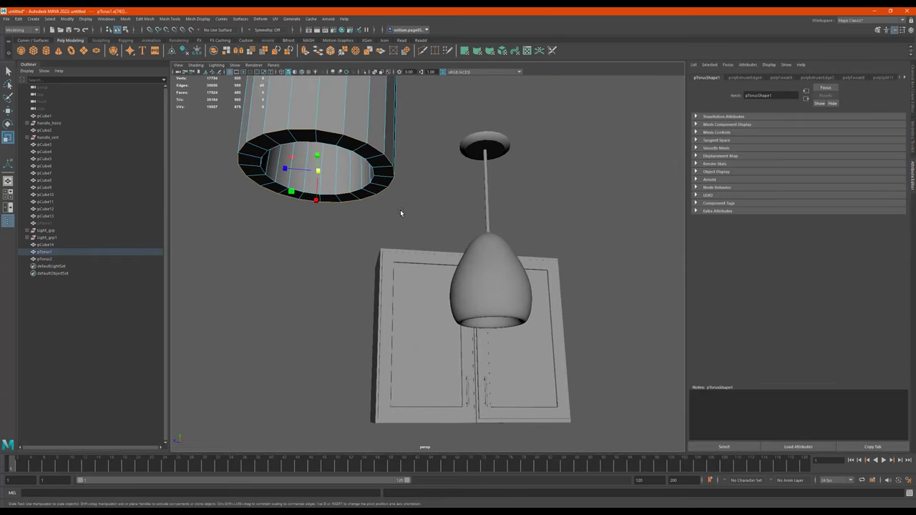
shift+right_drag(391, 206, 424, 200)
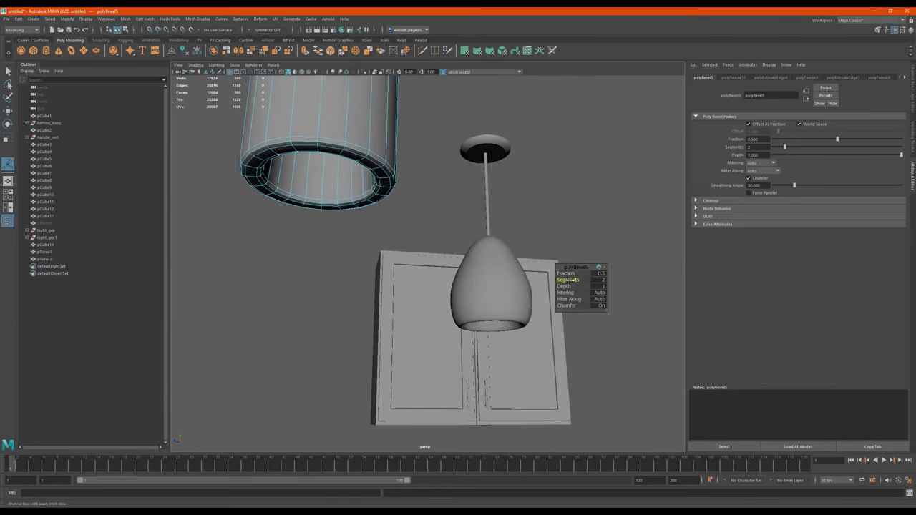
mouse_move(568, 274)
mouse_down()
mouse_move(592, 272)
mouse_move(558, 270)
mouse_move(570, 270)
mouse_up()
alt+right_drag(312, 204, 313, 205)
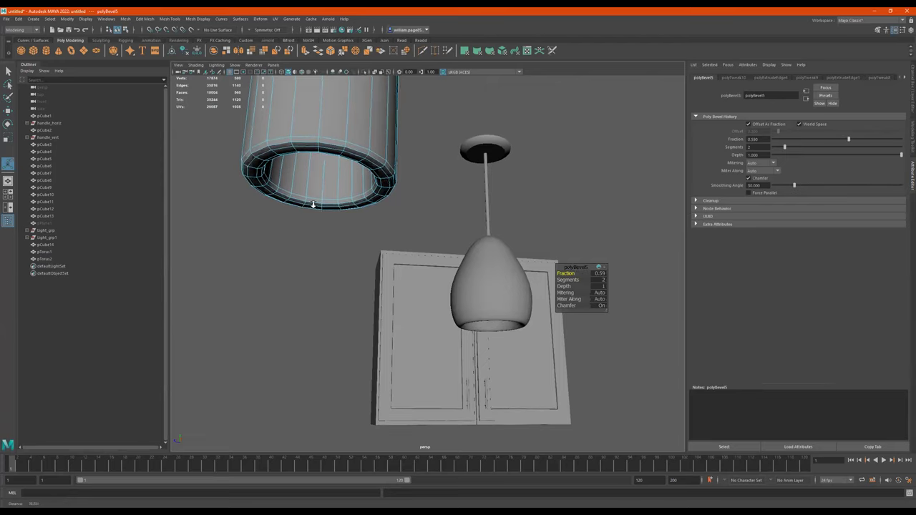
scroll(390, 188, down, 3)
key(q)
click(418, 201)
Bevel the edge loops at the upper and lower ends of the faucet base's tapered collar with 2 segments and fraction 0.3
scroll(417, 202, down, 2)
alt+drag(418, 203, 502, 226)
click(518, 268)
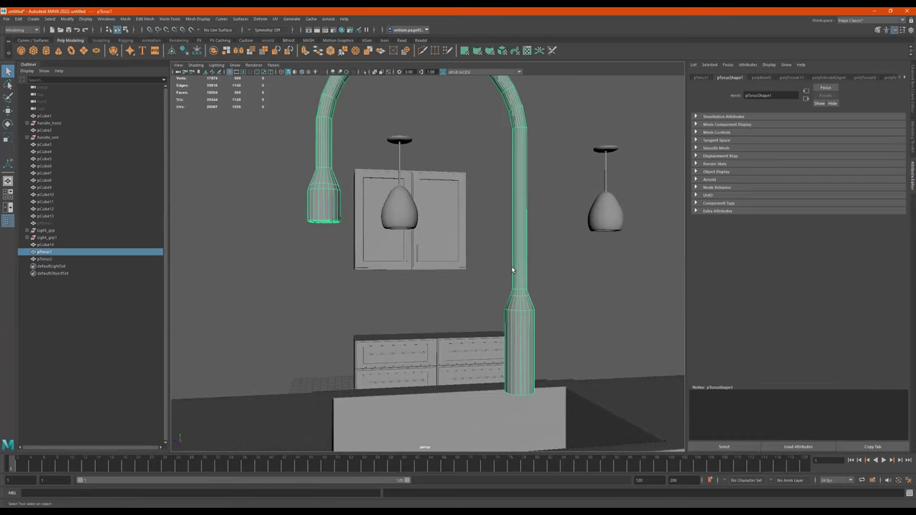
click(565, 278)
alt+drag(577, 279, 501, 315)
click(501, 315)
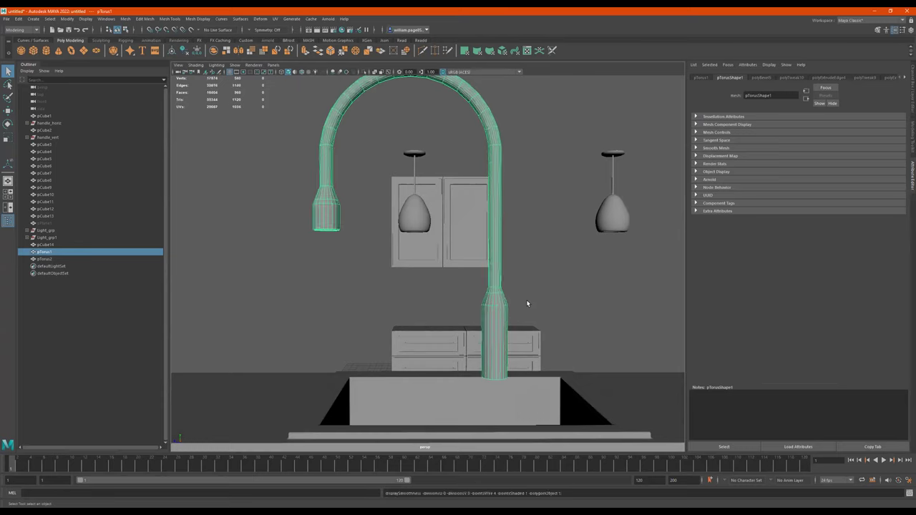
scroll(528, 303, up, 5)
scroll(504, 313, up, 6)
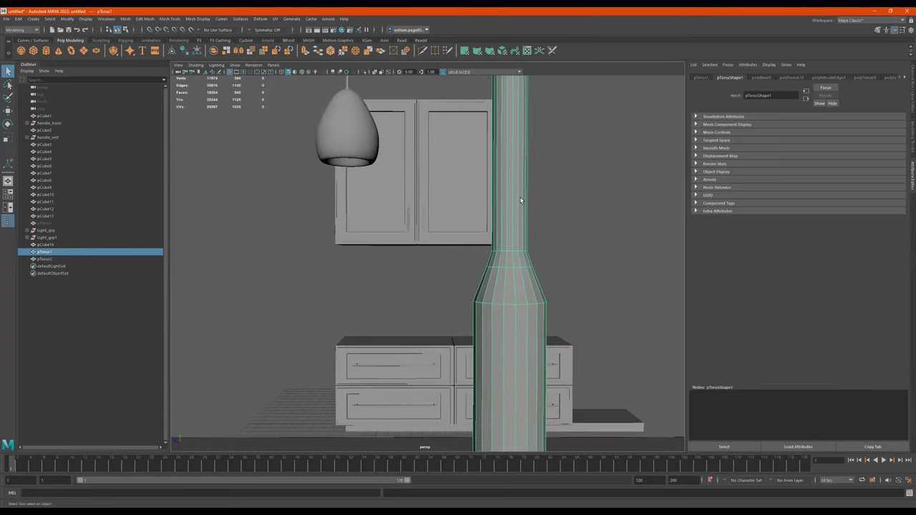
right_drag(522, 202, 520, 176)
double_click(509, 252)
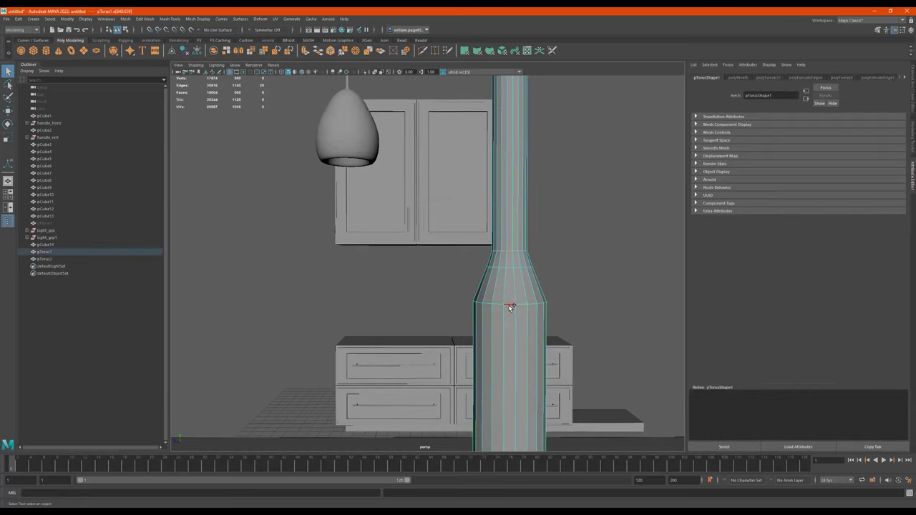
shift+right_drag(558, 277, 594, 269)
drag(568, 273, 570, 273)
middle_drag(566, 273, 544, 274)
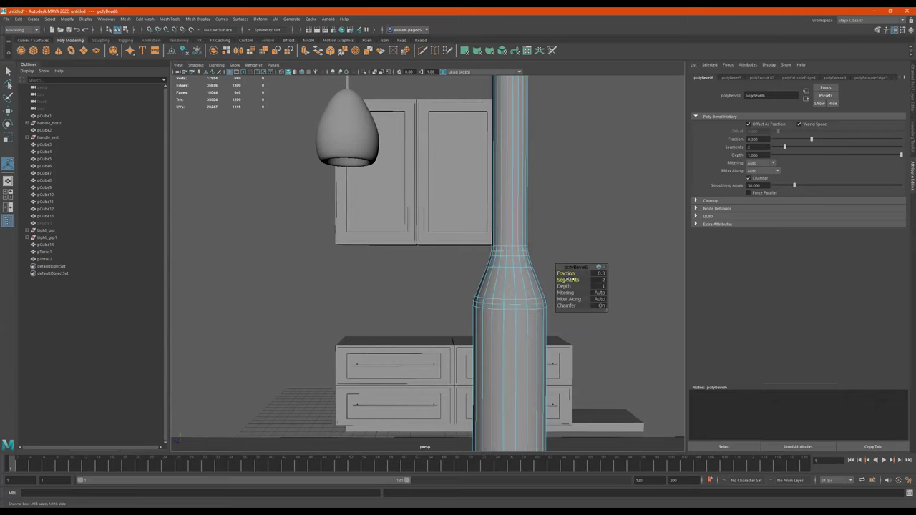
Reduce the collar bevel's fraction to 0.12 with smooth mesh preview on, and leave edge editing
scroll(506, 275, down, 2)
drag(568, 273, 565, 273)
middle_drag(566, 273, 562, 273)
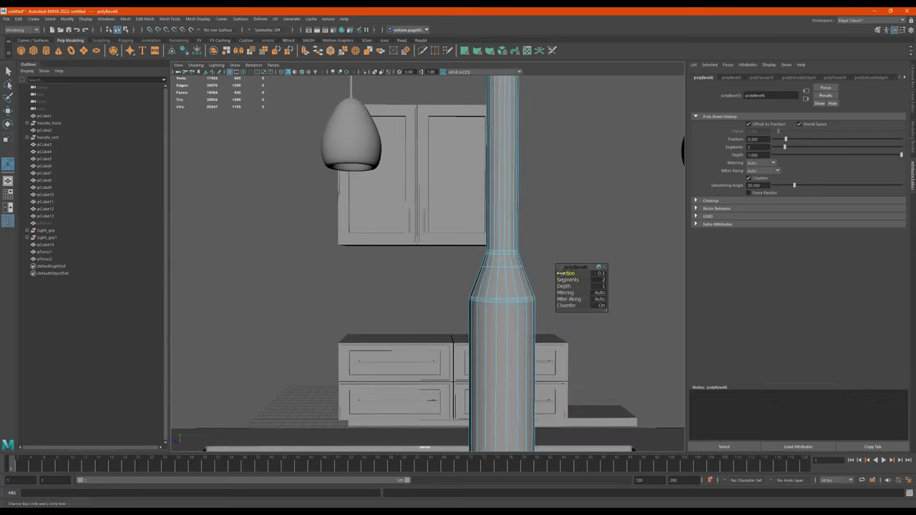
key(3)
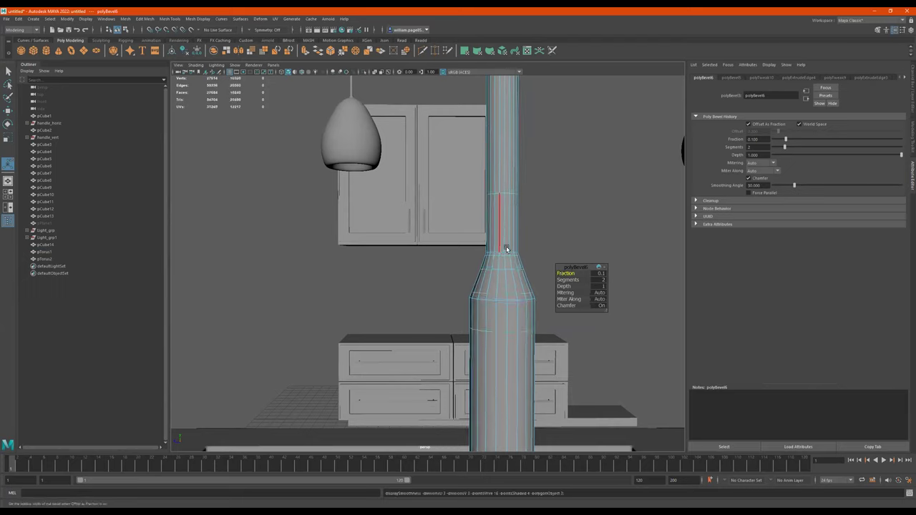
middle_drag(565, 274, 567, 274)
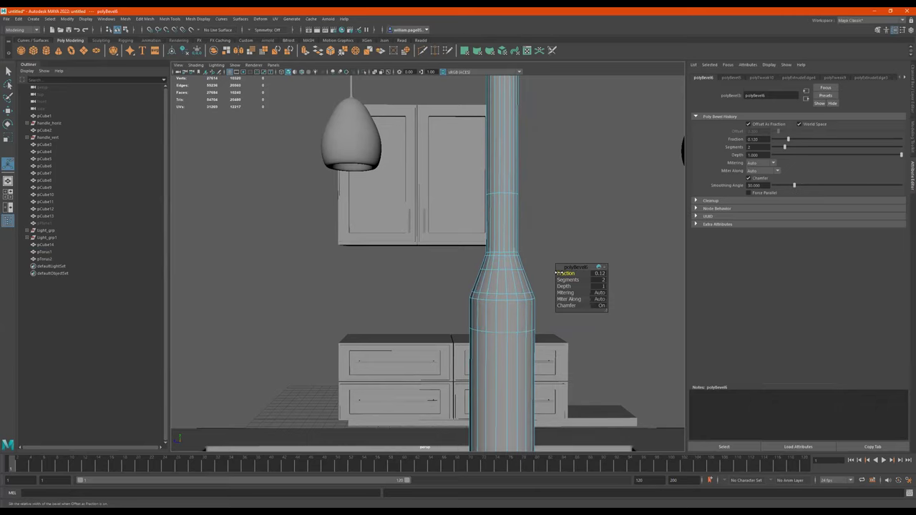
key(q)
key(F8)
scroll(448, 255, down, 6)
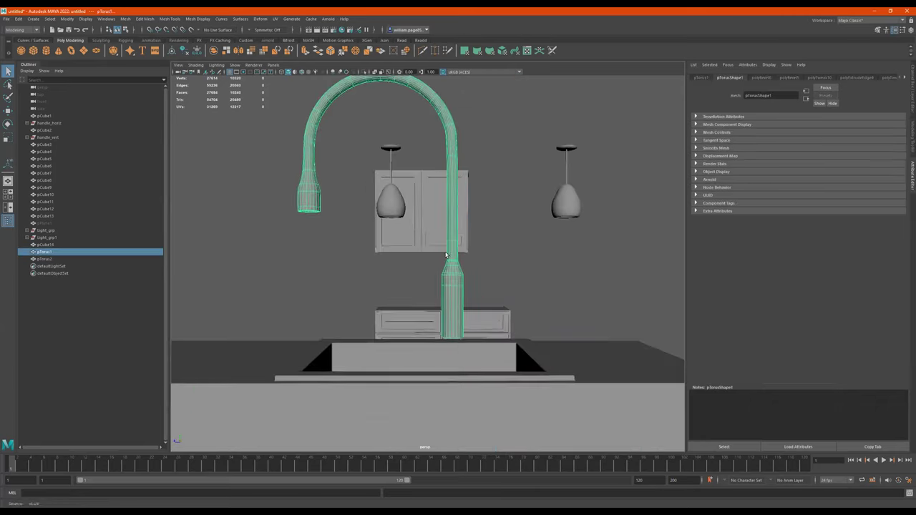
click(470, 260)
mouse_move(470, 260)
alt+mouse_down()
mouse_move(466, 282)
mouse_move(468, 255)
alt+mouse_up()
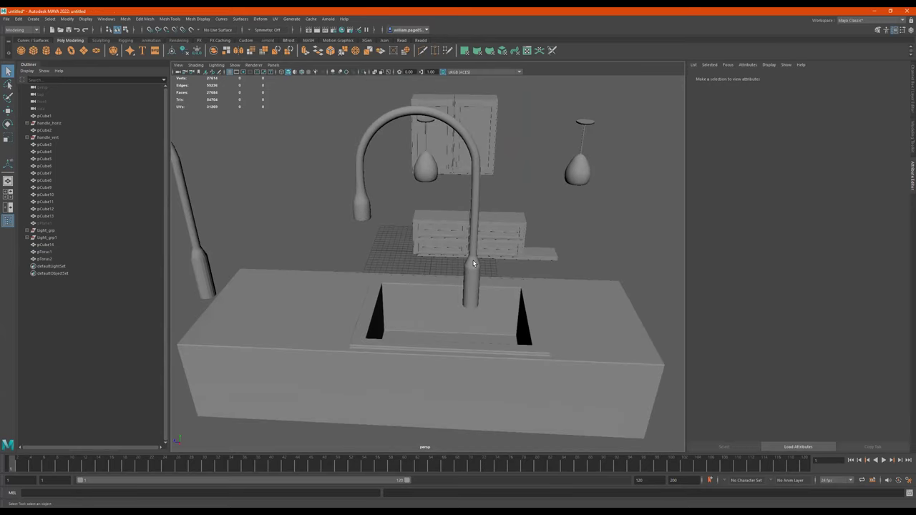
Scale down the smoothed faucet and move it onto the countertop beside the sink
click(472, 265)
key(r)
drag(416, 173, 512, 194)
key(w)
drag(521, 144, 519, 221)
drag(481, 243, 573, 243)
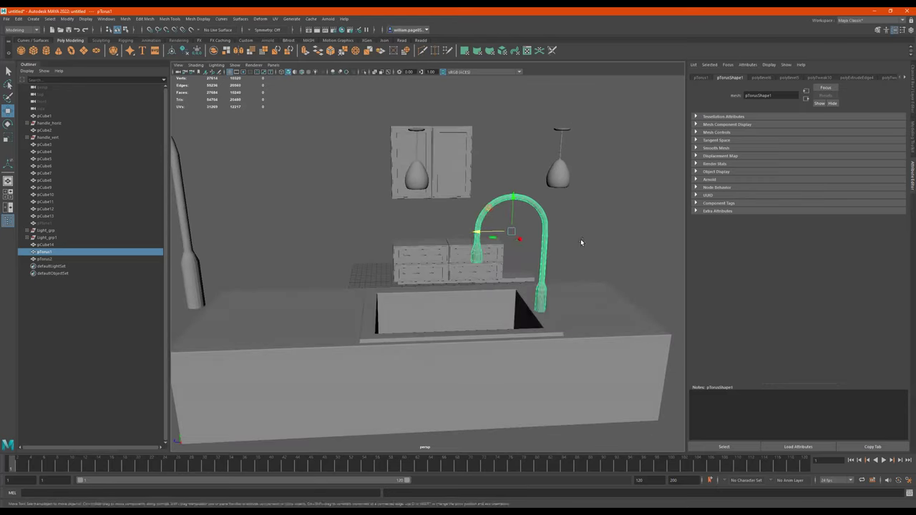
click(581, 242)
Extrude all faces of the duplicate faucet with a thickness of 0.29 to give it solid walls
alt+right_drag(581, 242, 521, 250)
alt+drag(521, 251, 526, 237)
alt+middle_drag(525, 237, 551, 240)
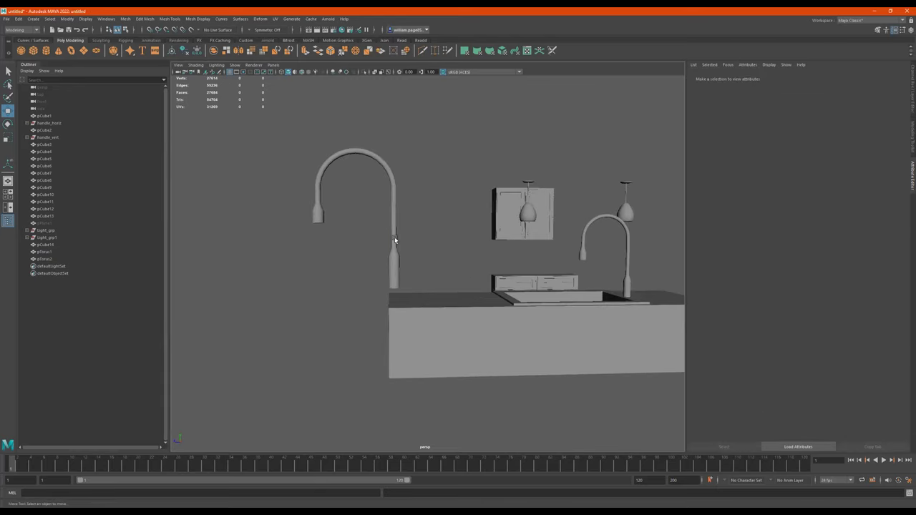
click(395, 241)
mouse_move(342, 223)
alt+mouse_down()
mouse_move(347, 196)
mouse_move(350, 213)
alt+mouse_up()
alt+right_drag(351, 213, 452, 229)
alt+middle_drag(344, 207, 403, 228)
alt+drag(403, 228, 437, 222)
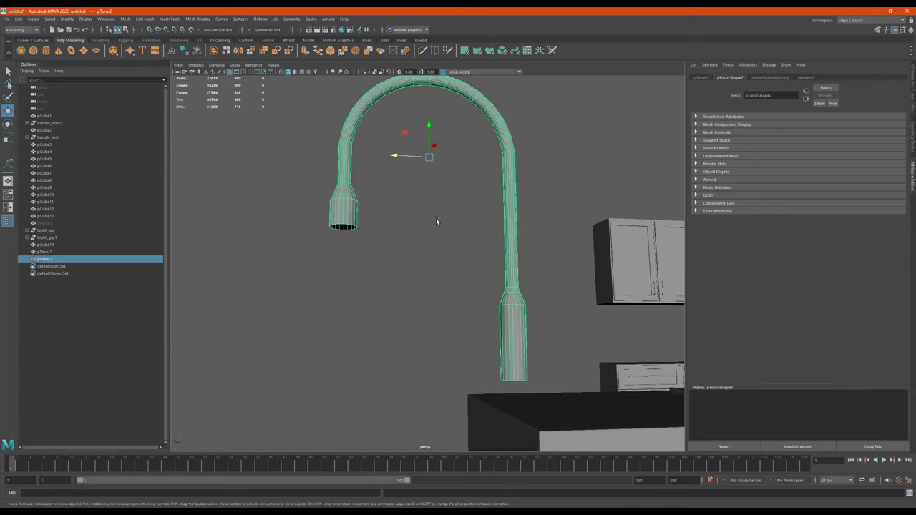
mouse_move(437, 220)
shift+right_down()
mouse_move(438, 245)
mouse_move(438, 234)
shift+right_up()
drag(565, 274, 573, 275)
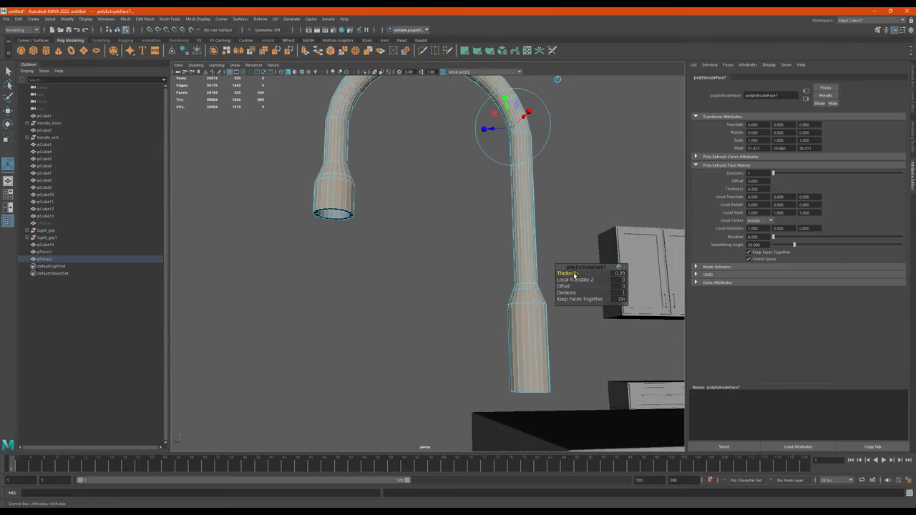
Check the thickened duplicate faucet in smooth mesh preview, and return it to the unsmoothed display
scroll(526, 249, down, 1)
right_drag(526, 247, 531, 221)
click(524, 226)
key(3)
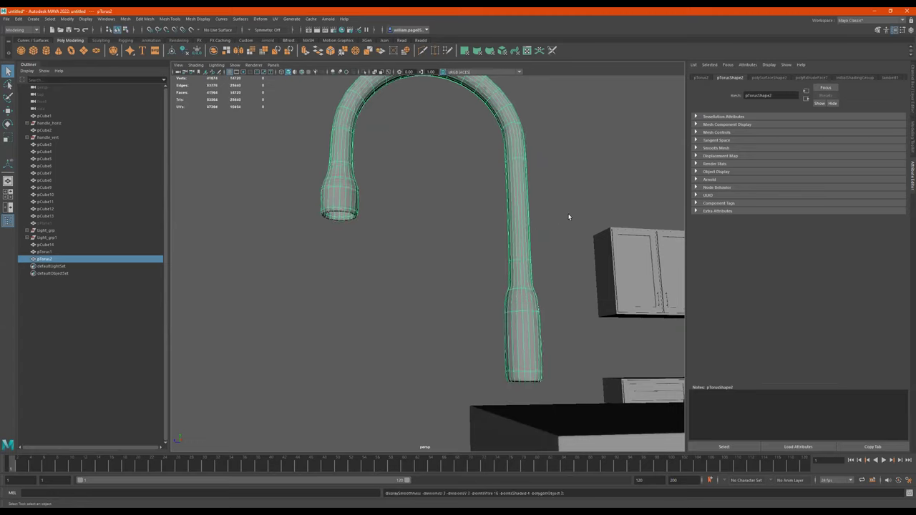
click(570, 216)
mouse_move(552, 231)
alt+mouse_down()
mouse_move(540, 221)
mouse_move(537, 231)
alt+mouse_up()
click(528, 235)
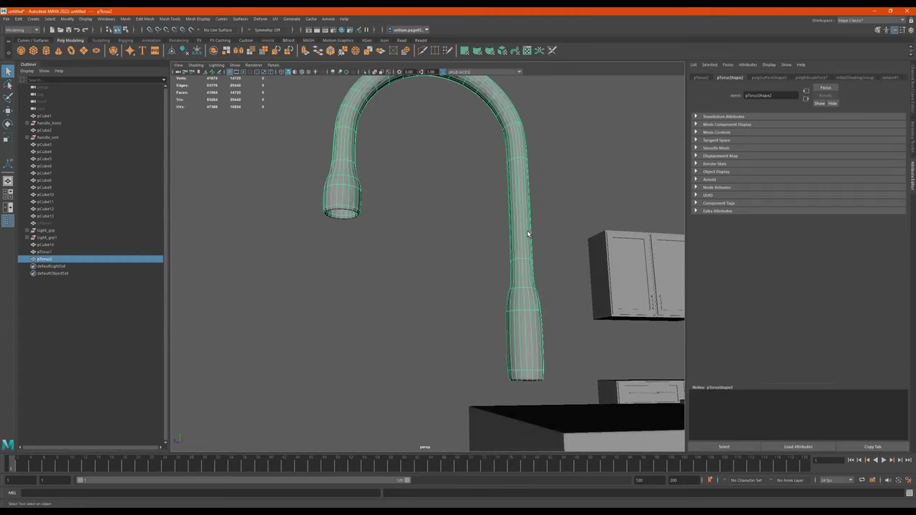
key(1)
Select the edge loops at the upper and lower ends of the duplicate's tapered spray head neck
alt+right_drag(378, 205, 407, 194)
alt+drag(407, 194, 375, 210)
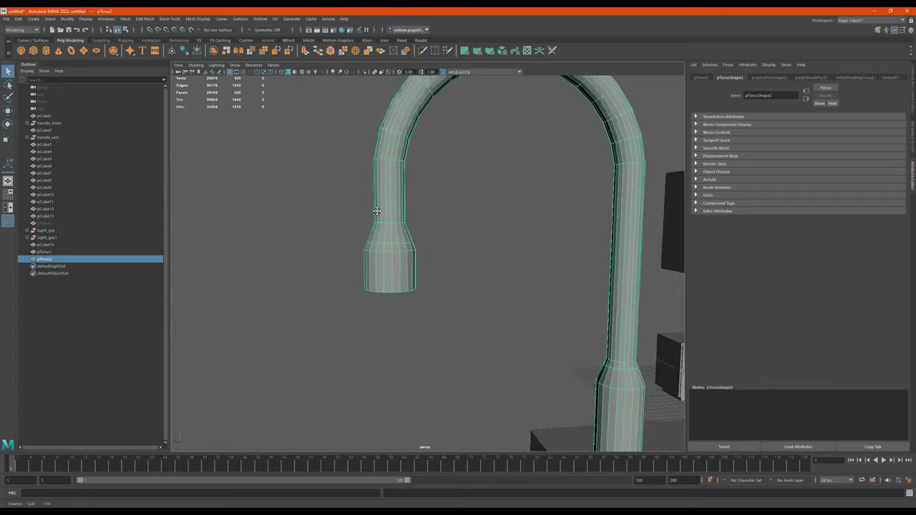
alt+right_drag(375, 210, 439, 218)
key(F10)
double_click(376, 177)
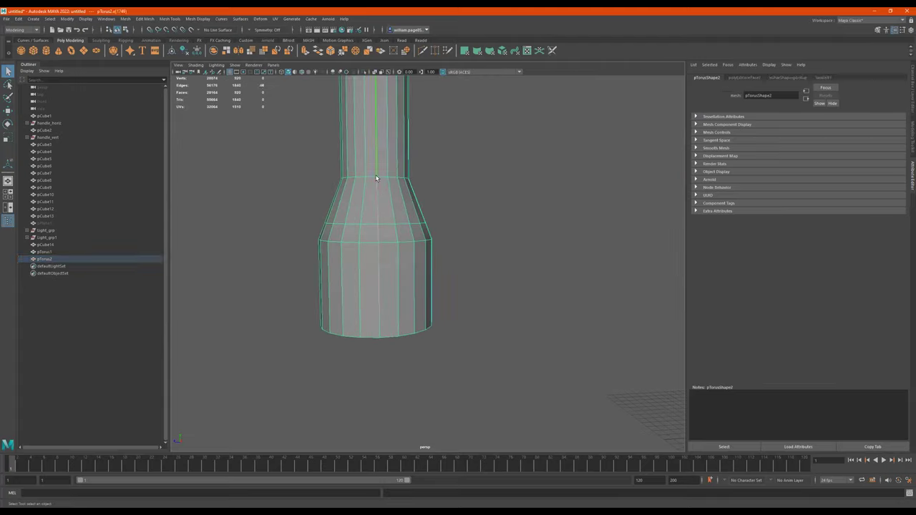
double_click(371, 244)
shift+double_click(383, 178)
Select the edge loops around the open rims at the duplicate faucet's spray head and base end
alt+drag(391, 203, 390, 175)
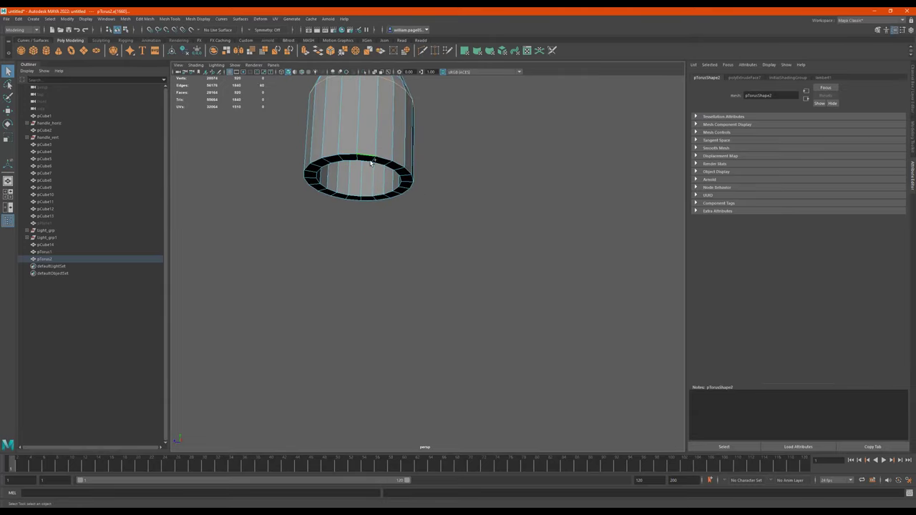
alt+drag(462, 190, 459, 225)
scroll(478, 221, down, 6)
mouse_move(449, 188)
alt+mouse_down()
mouse_move(449, 203)
mouse_move(441, 198)
alt+mouse_up()
alt+right_drag(493, 220, 594, 263)
alt+middle_drag(594, 265, 484, 237)
alt+right_drag(488, 239, 578, 259)
alt+drag(577, 259, 583, 234)
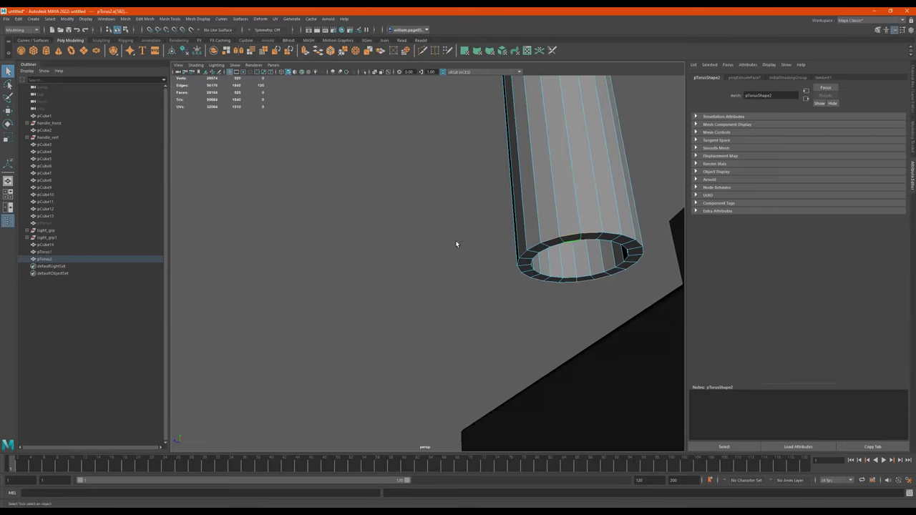
Bevel the selected edge loops of the duplicate faucet with a fraction of 0.4 and 2 segments
shift+right_drag(444, 233, 472, 228)
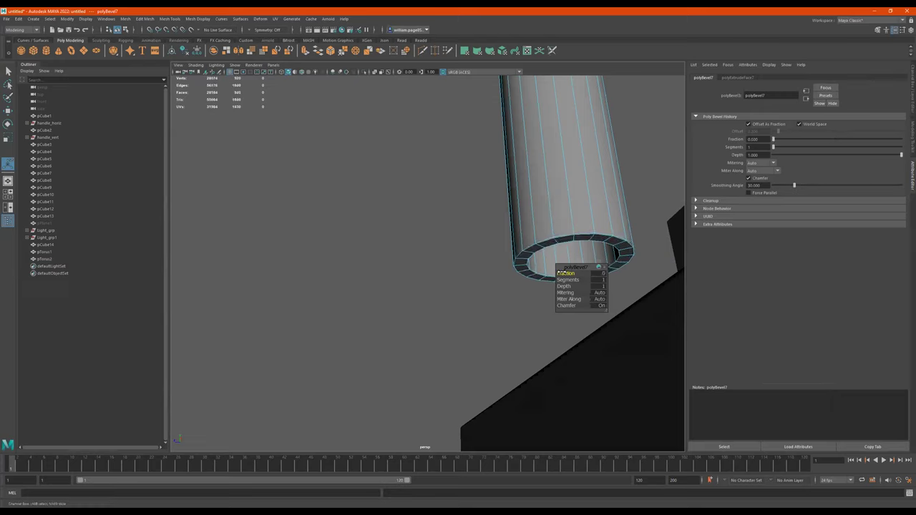
mouse_move(561, 273)
mouse_down()
mouse_move(574, 281)
mouse_move(570, 272)
mouse_up()
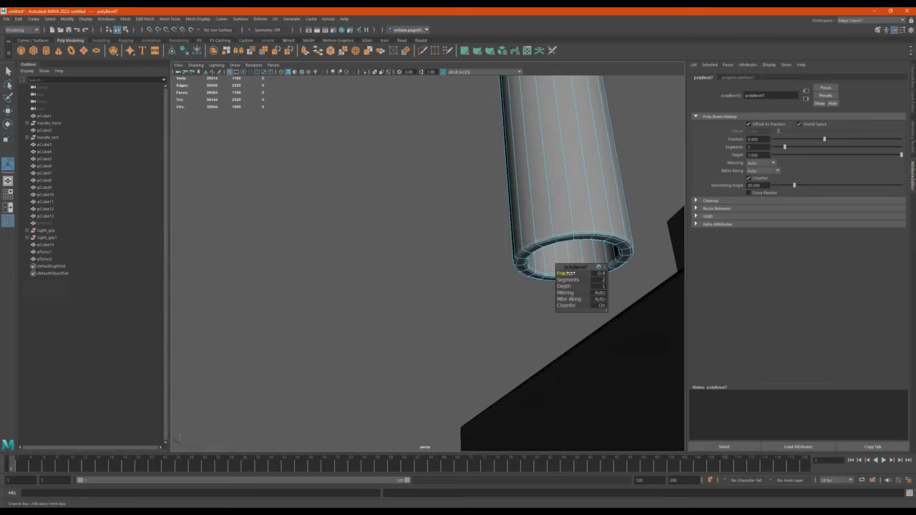
key(q)
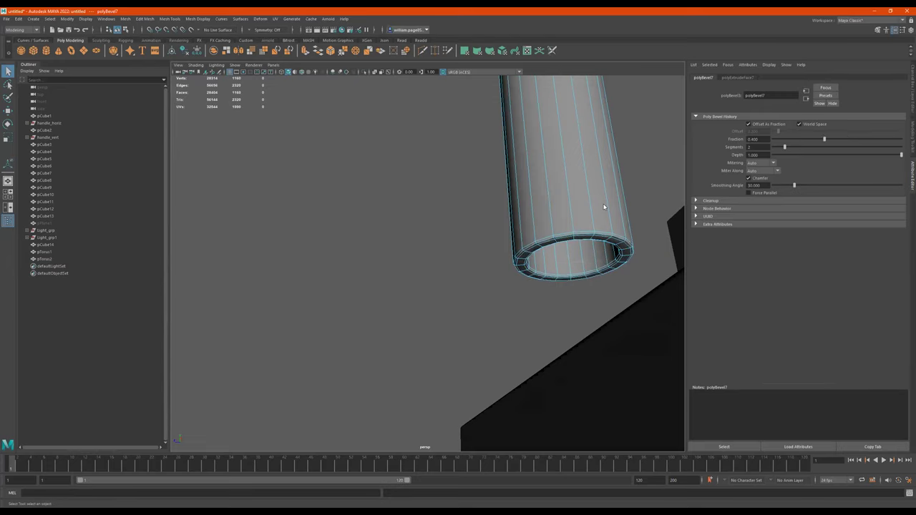
Return to object mode, smooth the beveled duplicate faucet's mesh, and deselect it
right_drag(604, 206, 629, 187)
alt+right_drag(604, 207, 446, 225)
alt+drag(446, 225, 416, 219)
click(419, 236)
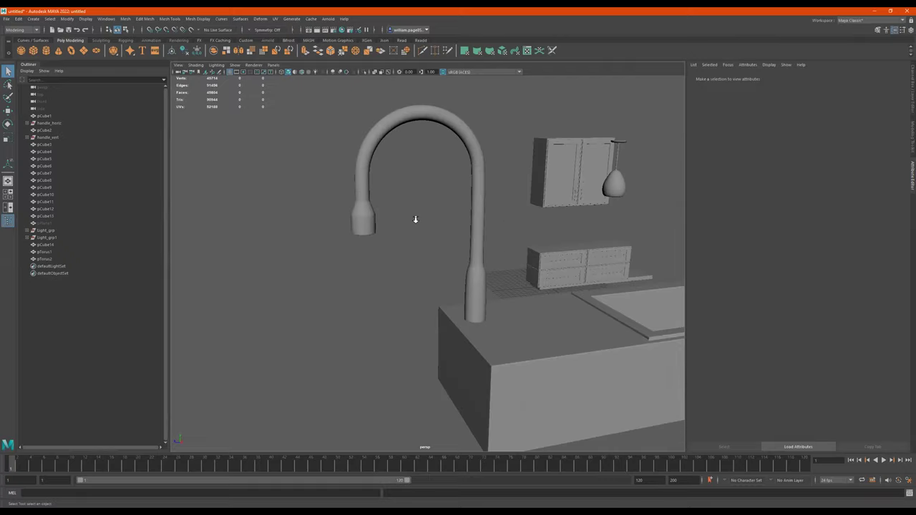
alt+right_drag(415, 219, 334, 219)
Move the smoothed duplicate faucet onto the countertop, on the side of the sink opposite the first faucet
alt+drag(334, 219, 377, 230)
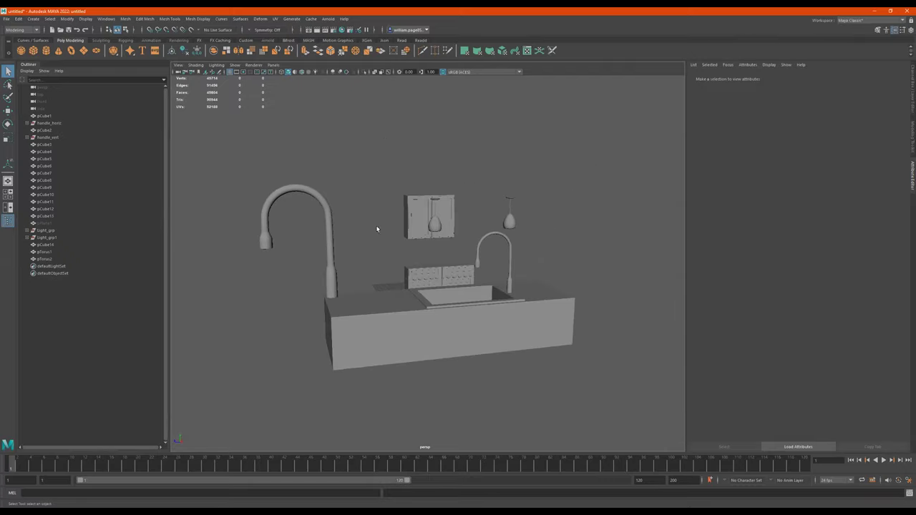
click(322, 209)
key(w)
drag(259, 222, 341, 218)
key(e)
drag(384, 192, 390, 226)
key(w)
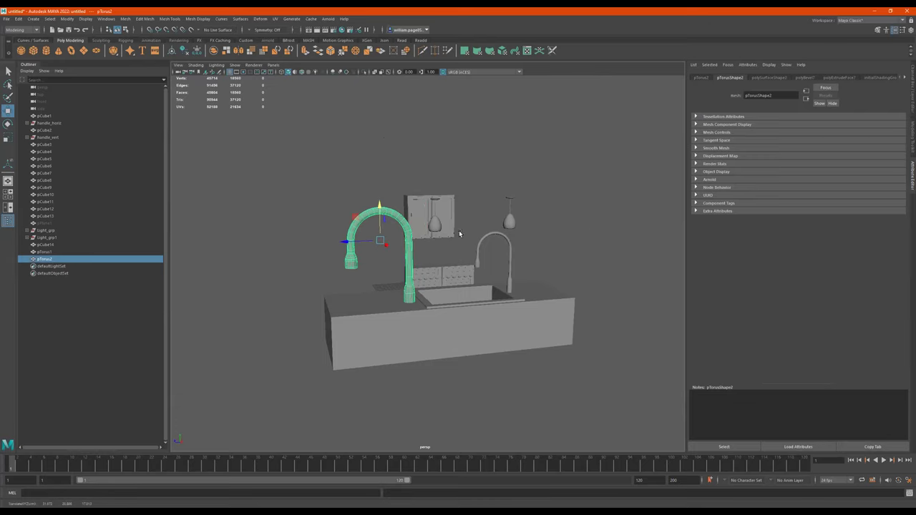
Scale down the duplicate faucet uniformly to suit the counter, and deselect it
alt+drag(460, 266, 446, 268)
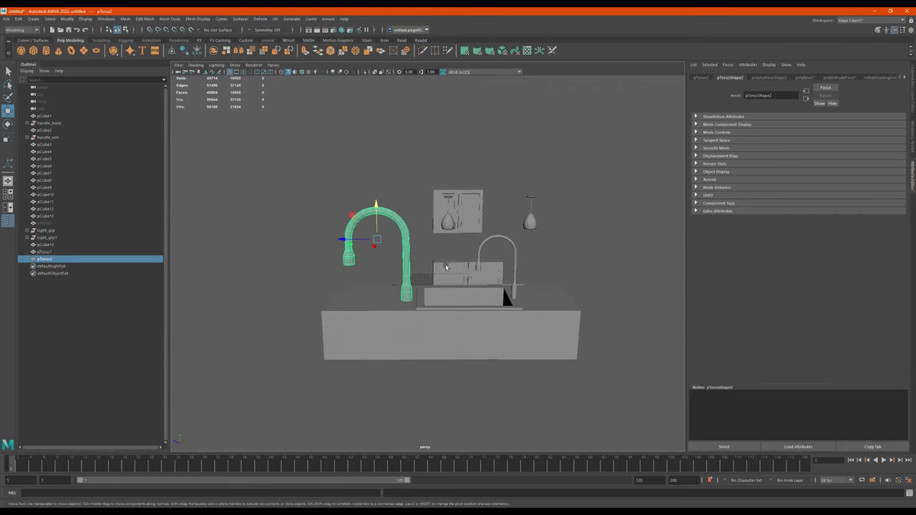
key(r)
drag(376, 240, 350, 243)
alt+right_drag(350, 244, 487, 242)
click(648, 249)
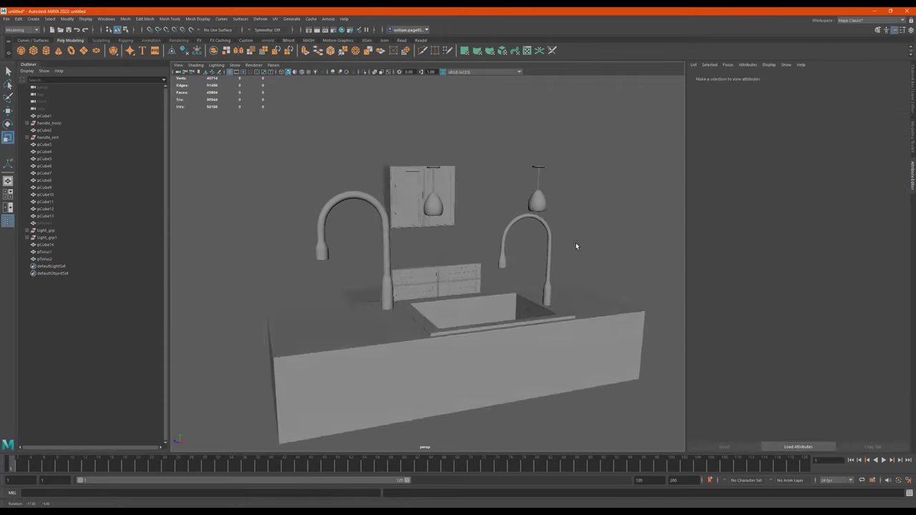